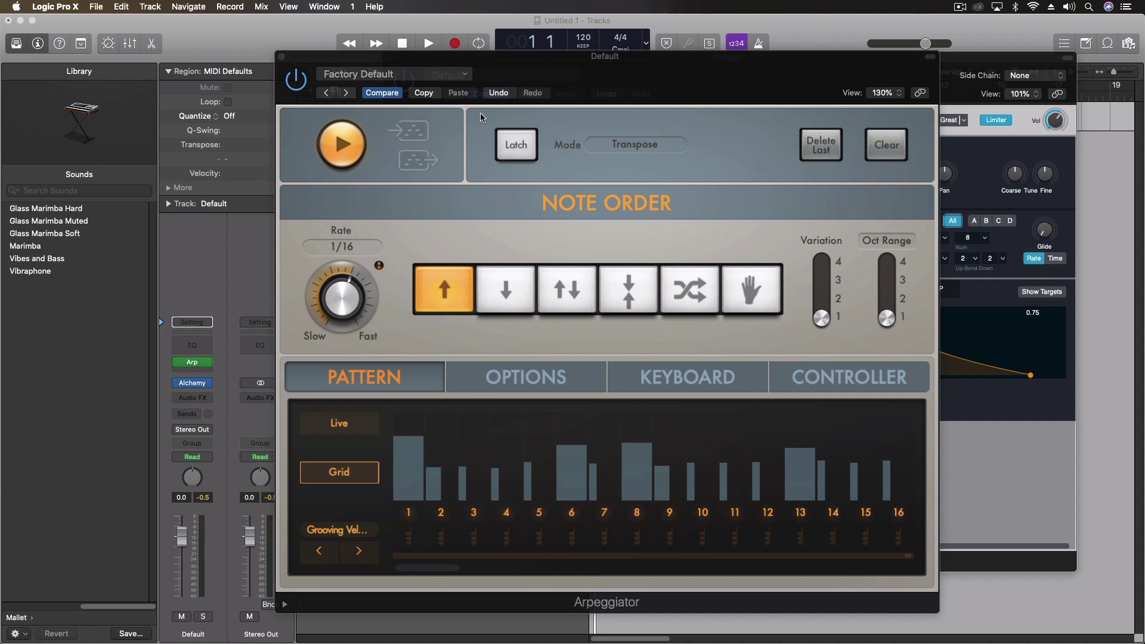
Move the Arpeggiator window aside to reveal Alchemy, then bypass the arpeggiator.
drag(844, 66, 1016, 67)
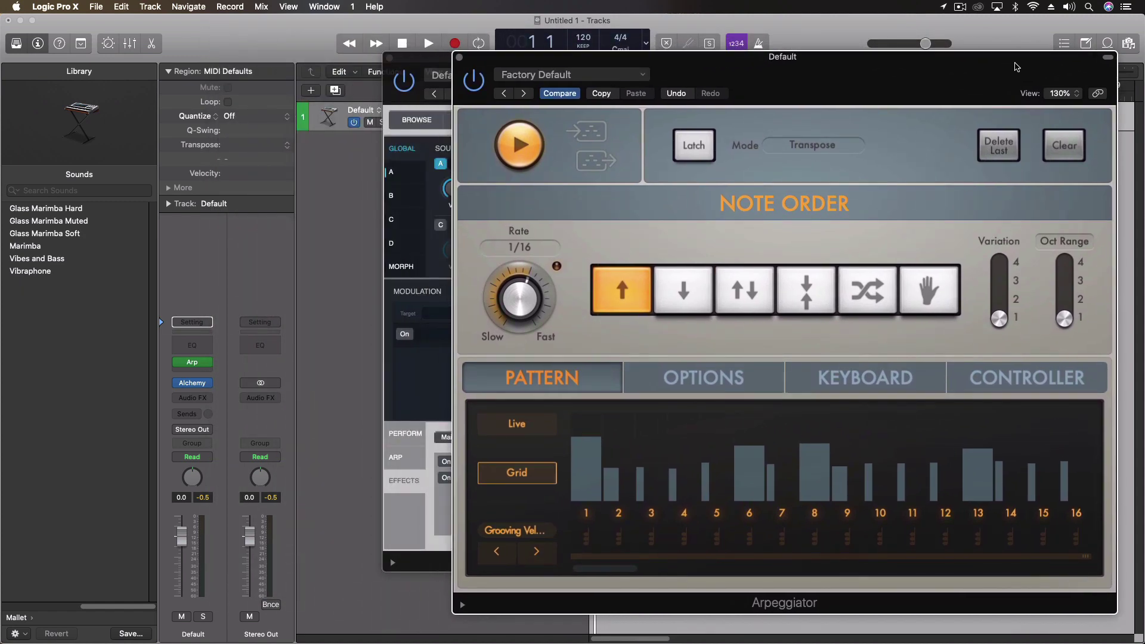
drag(1017, 67, 1018, 72)
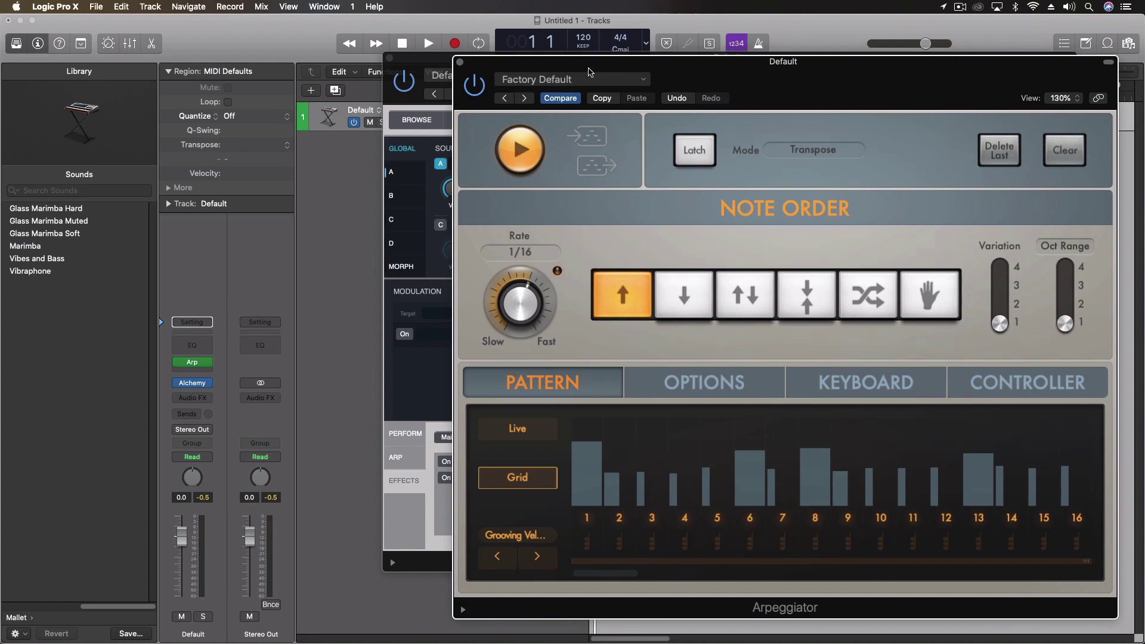
drag(449, 64, 162, 452)
click(132, 476)
Initialize the Alchemy preset to a plain Saw and show Source A's detailed editor.
drag(327, 446, 586, 576)
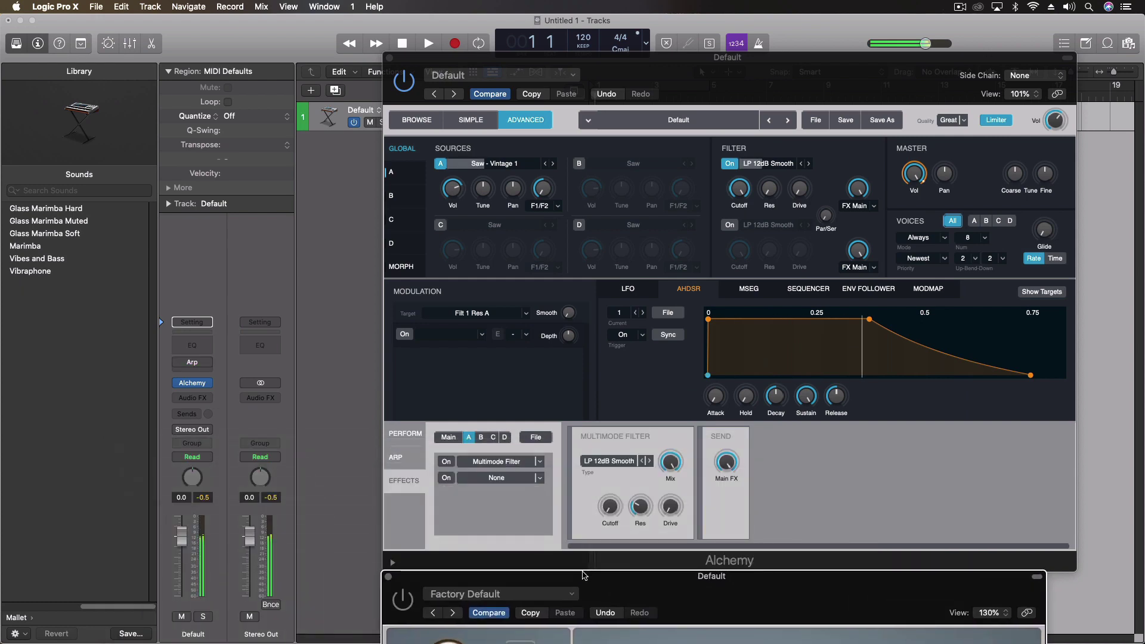
click(815, 120)
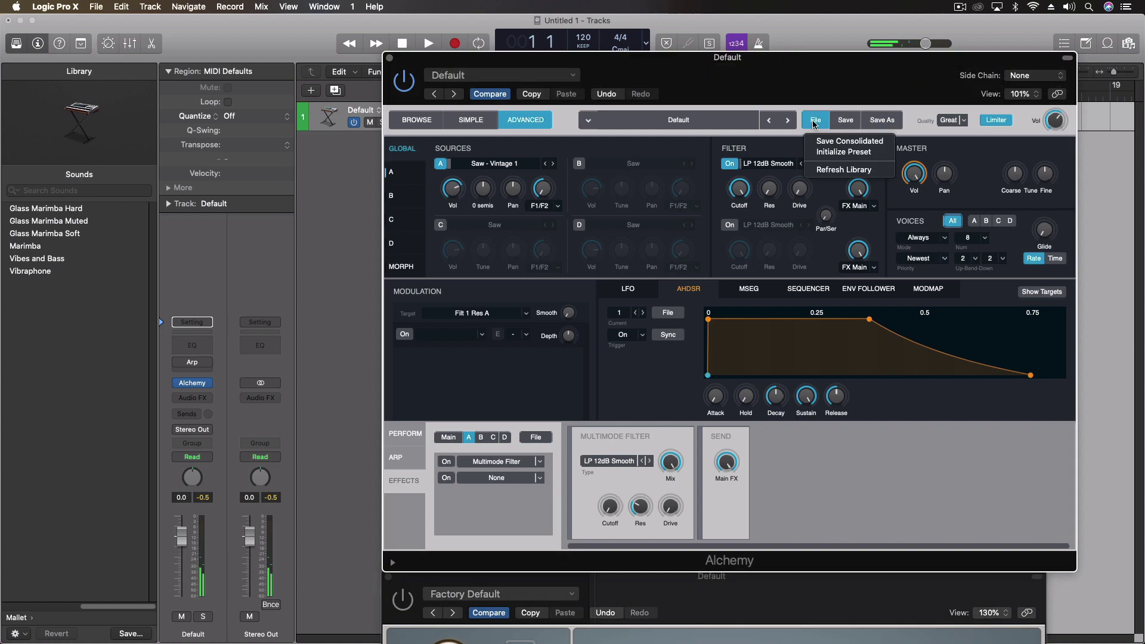
click(824, 153)
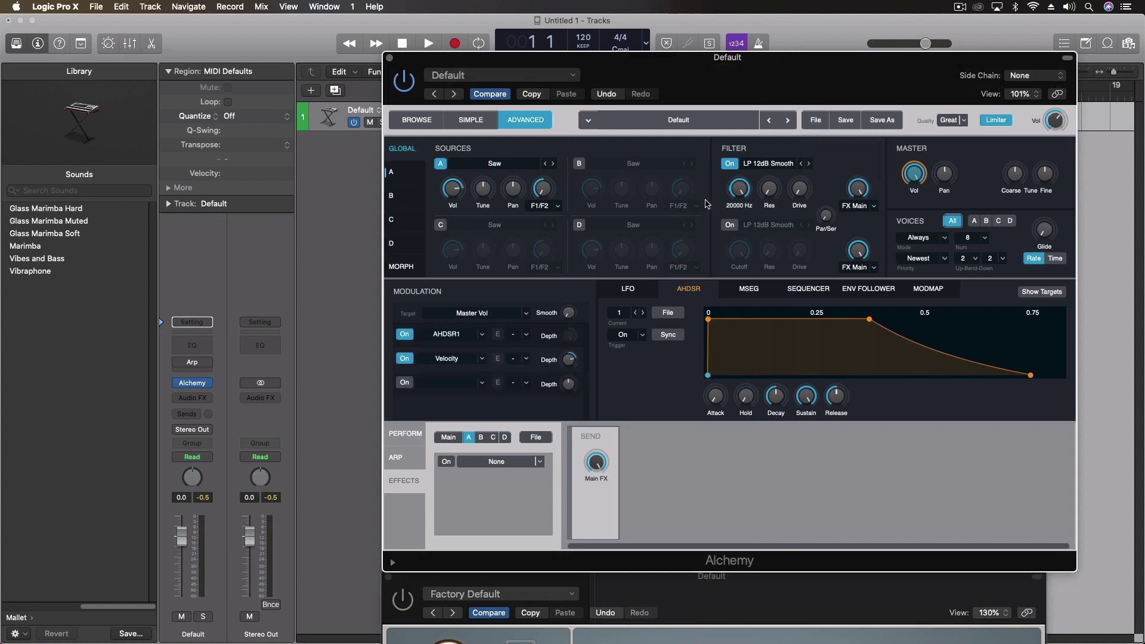
click(399, 175)
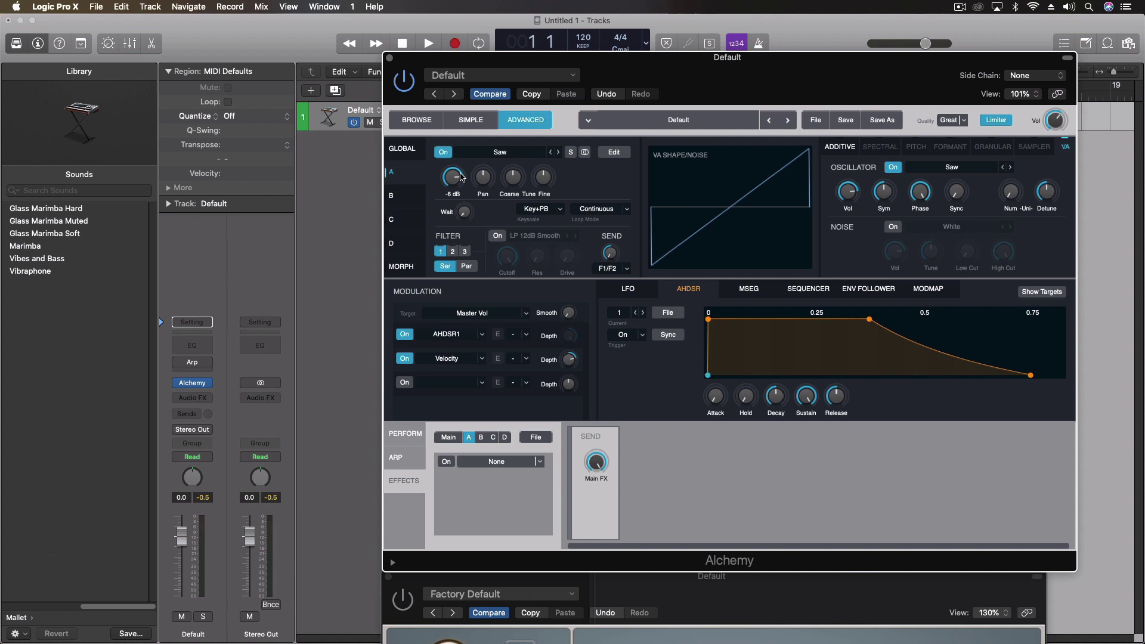
Set Source A's VA oscillator waveform to Saw - Vintage 1.
click(952, 170)
mouse_move(946, 188)
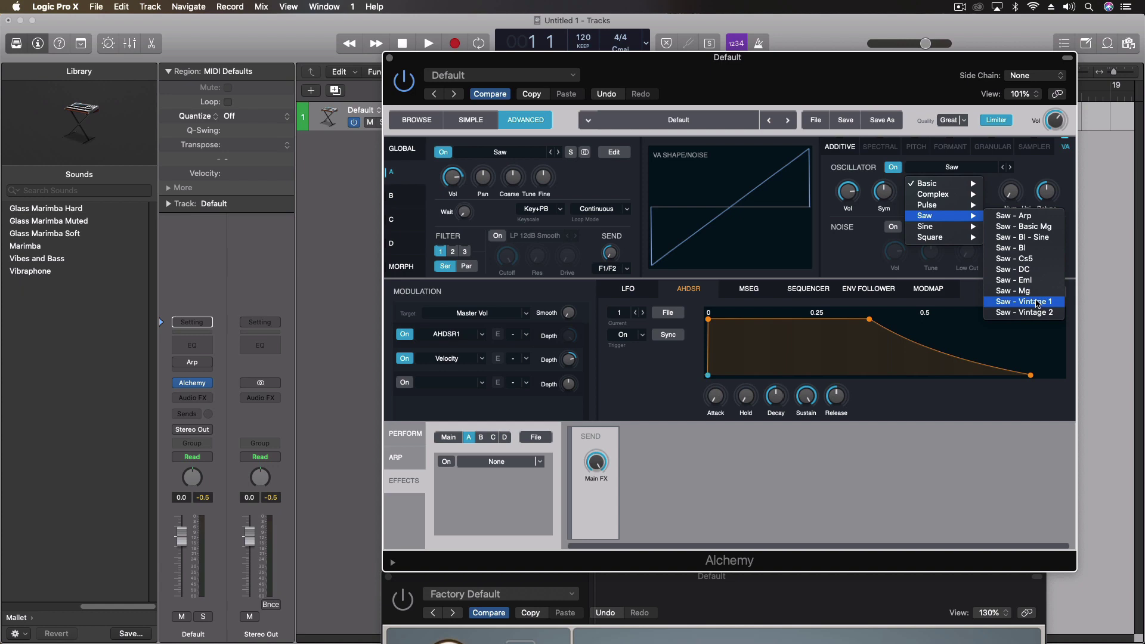
click(1038, 304)
drag(809, 93, 842, 79)
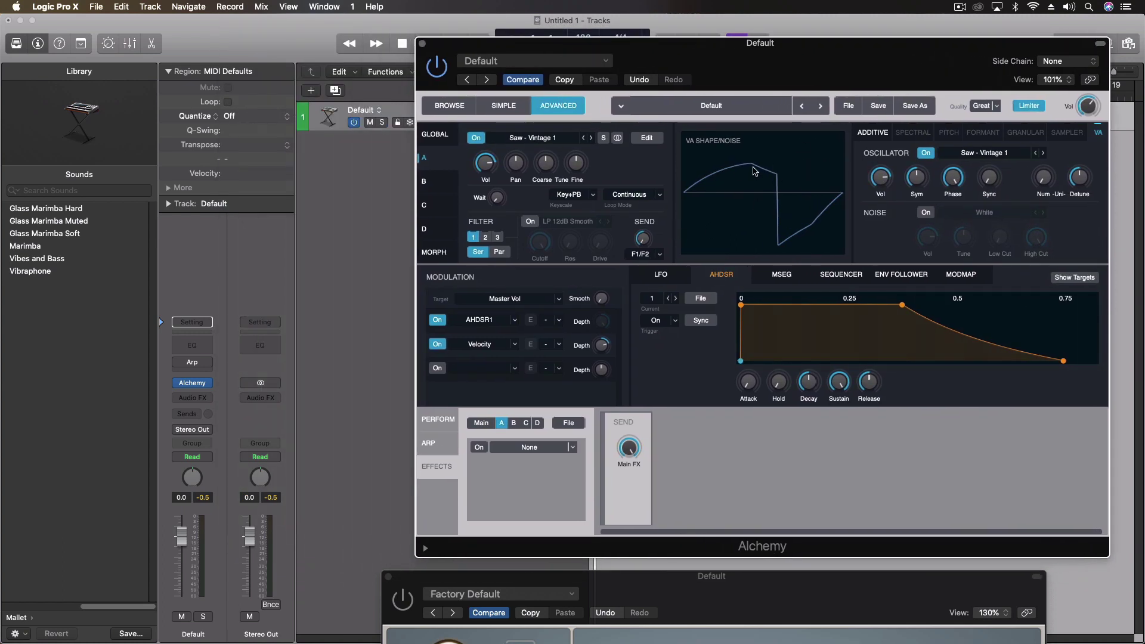
click(871, 174)
mouse_move(877, 191)
Raise the VA oscillator's symmetry to about 5 %.
drag(918, 62, 757, 65)
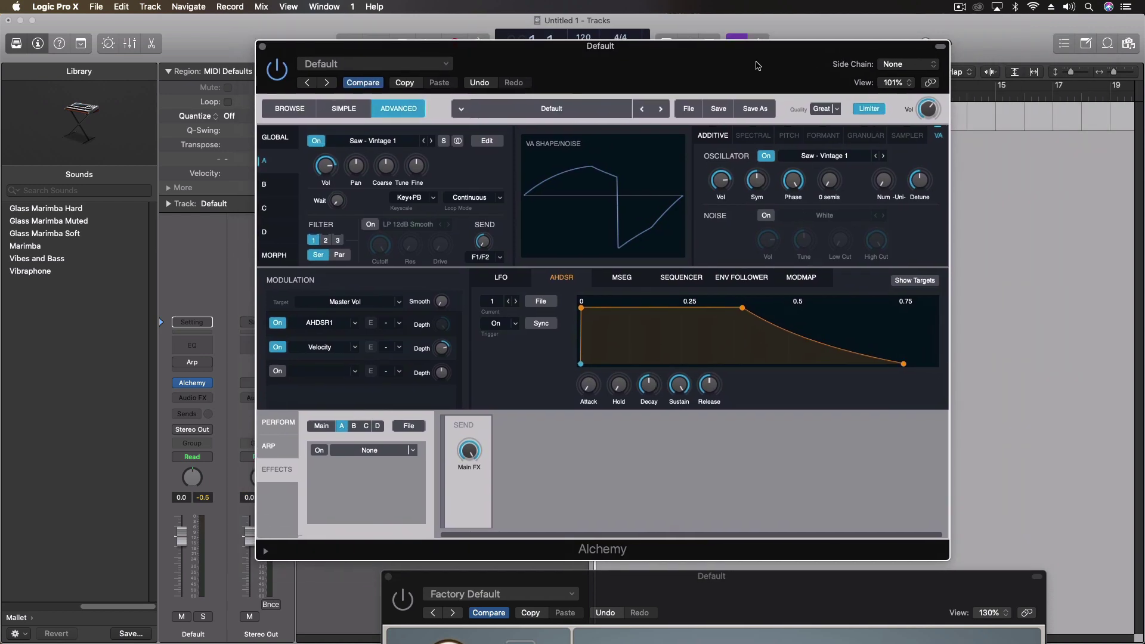
mouse_move(720, 185)
click(756, 180)
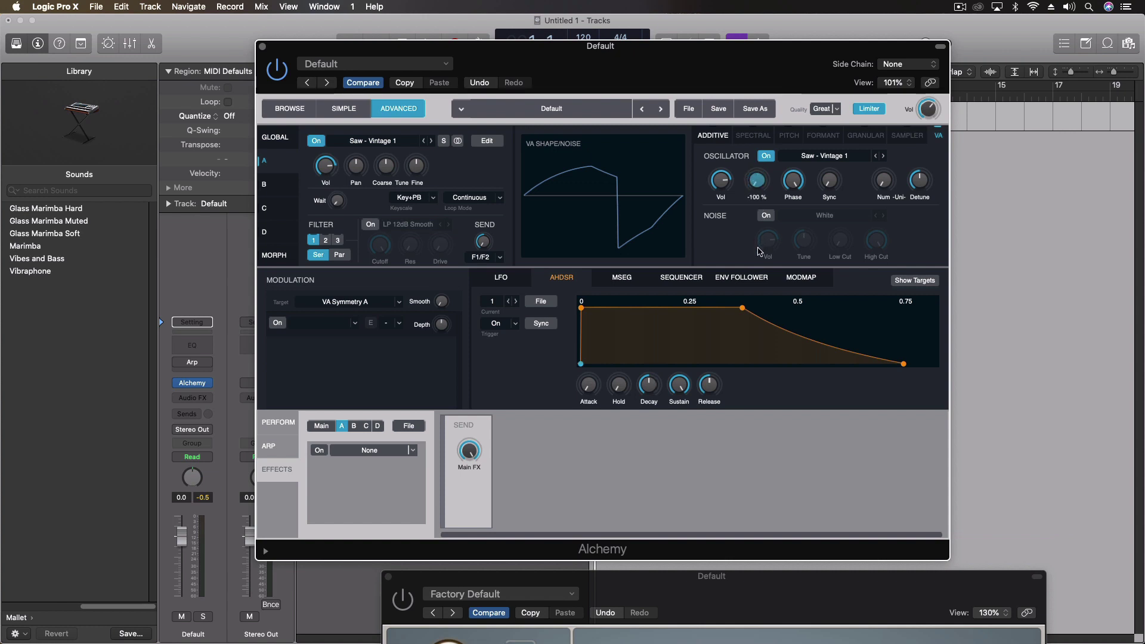
drag(759, 251, 737, 90)
Raise oscillator sync to 21 semis, increase unison to 16 voices, and bring the Arpeggiator forward.
mouse_move(794, 187)
mouse_move(727, 199)
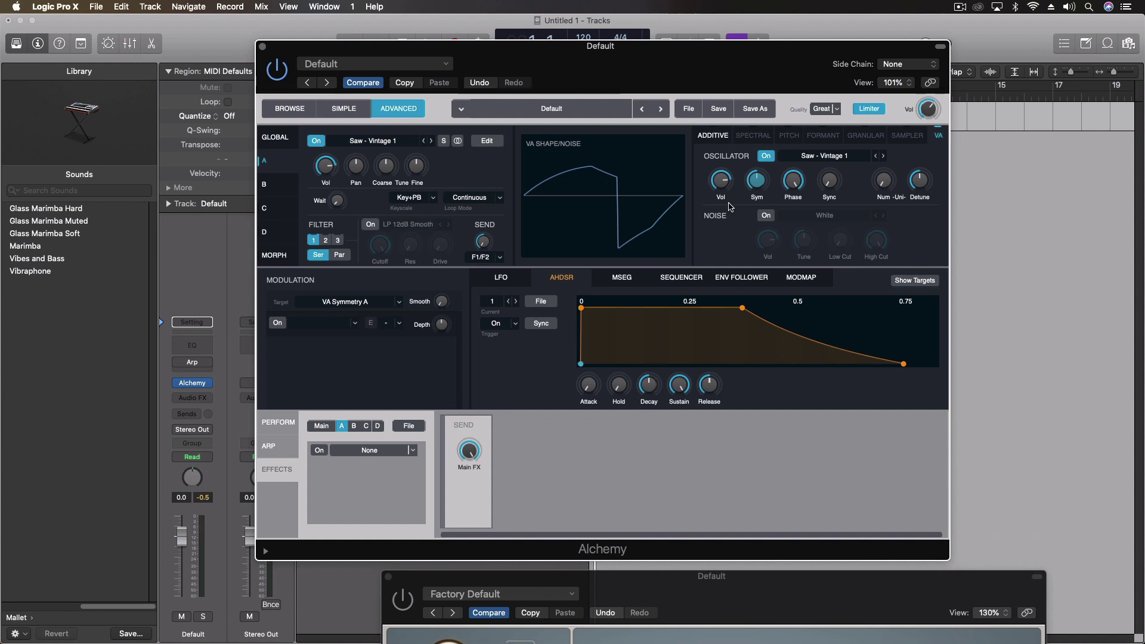
click(829, 181)
drag(828, 183, 788, 160)
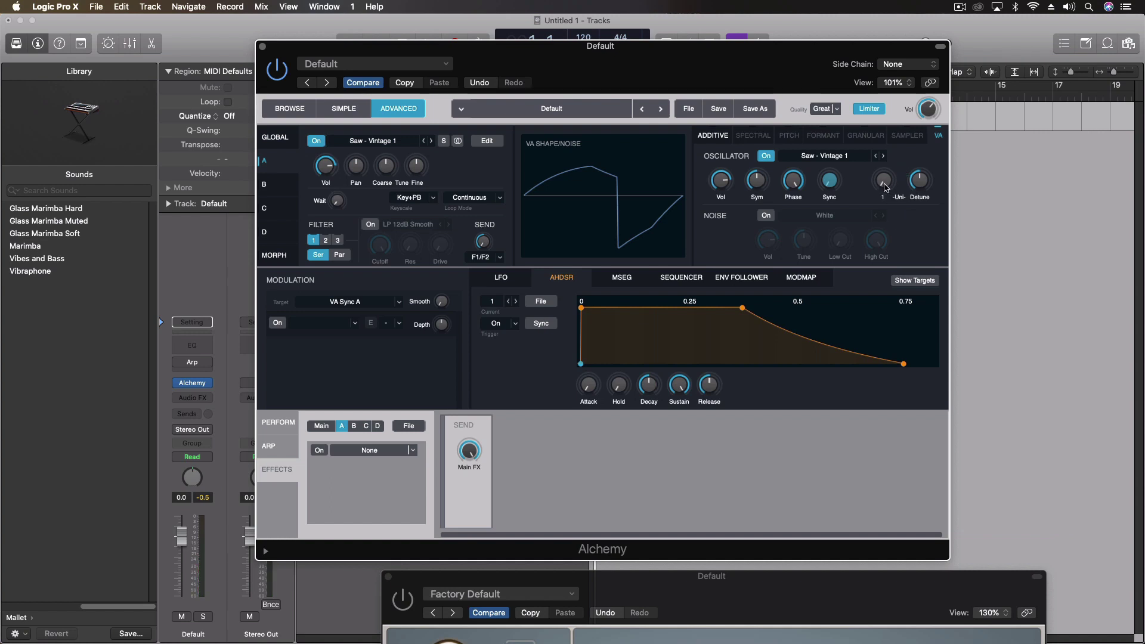
drag(884, 187, 937, 84)
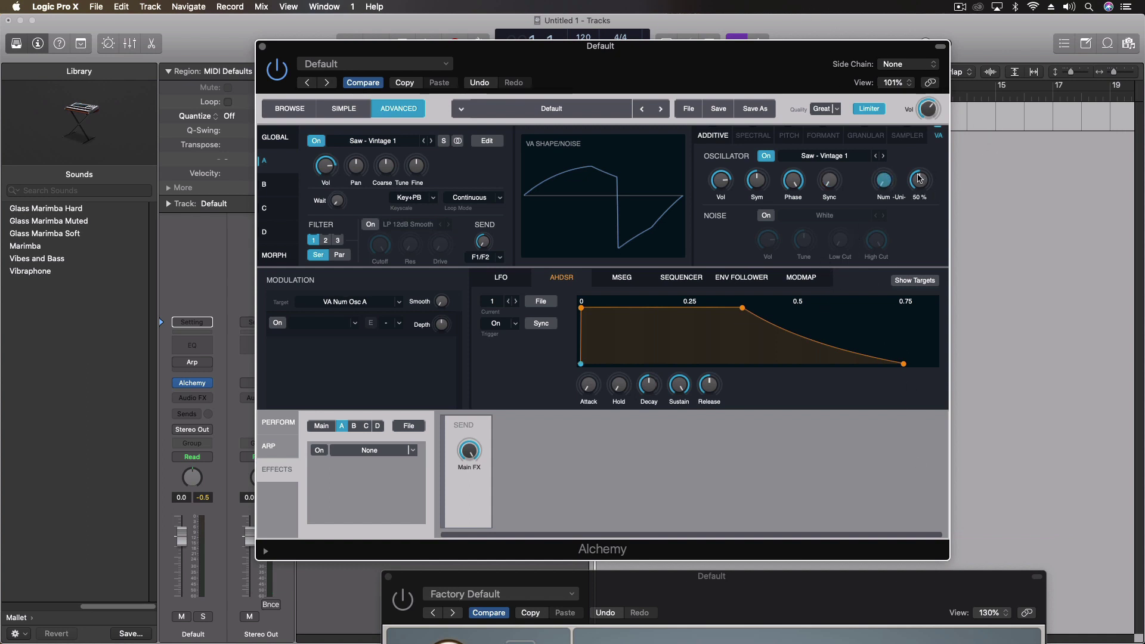
drag(859, 600, 703, 121)
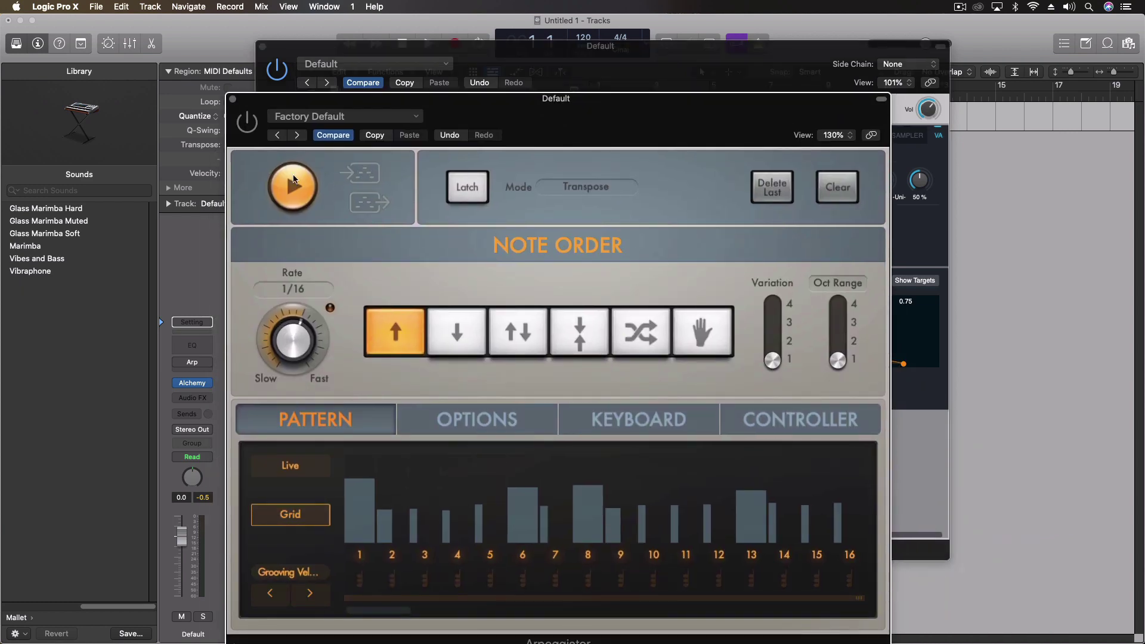
Re-enable the arpeggiator with latch on and move its window aside.
click(247, 123)
click(477, 196)
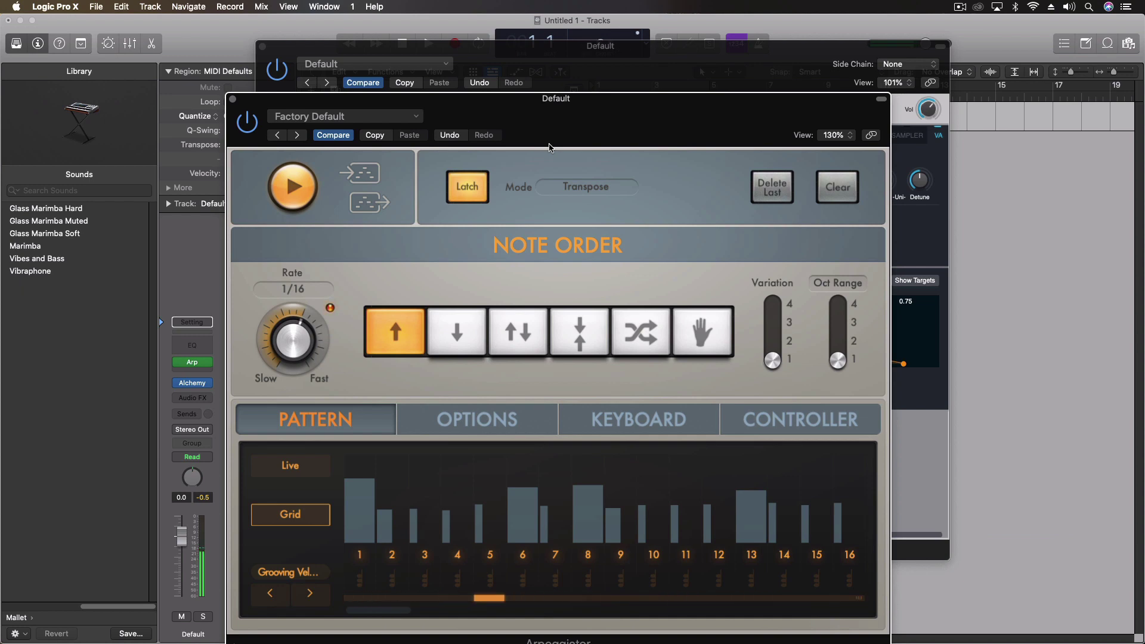
drag(550, 148, 694, 599)
Set unison to 3 voices, detune about 65 %, sync 11 semis, then turn latch off.
click(888, 182)
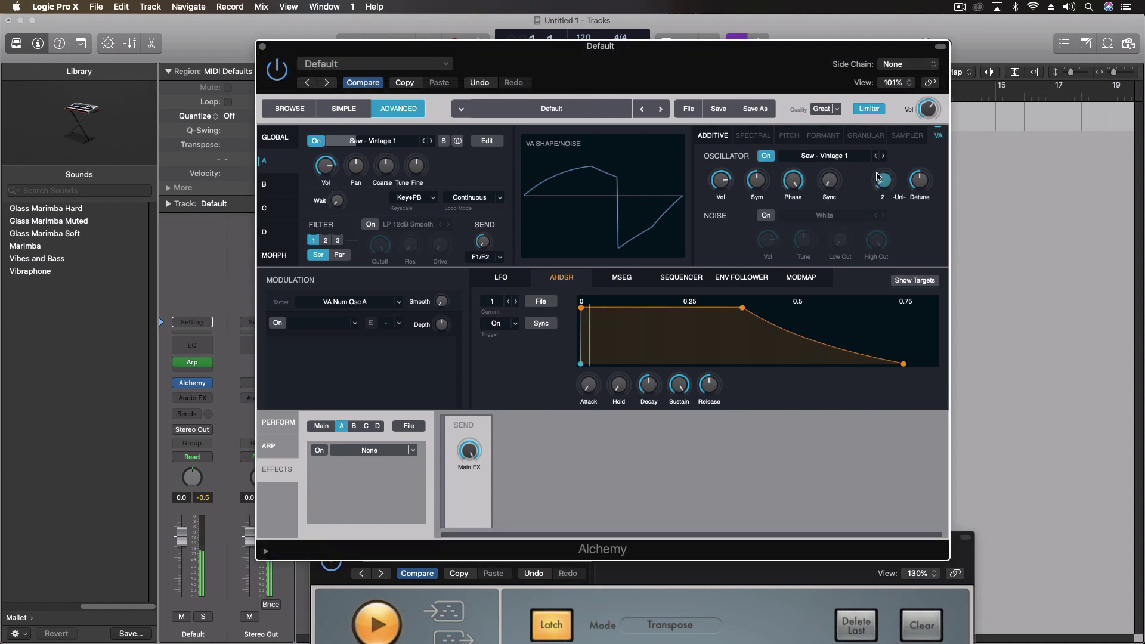
drag(888, 182, 841, 23)
click(721, 178)
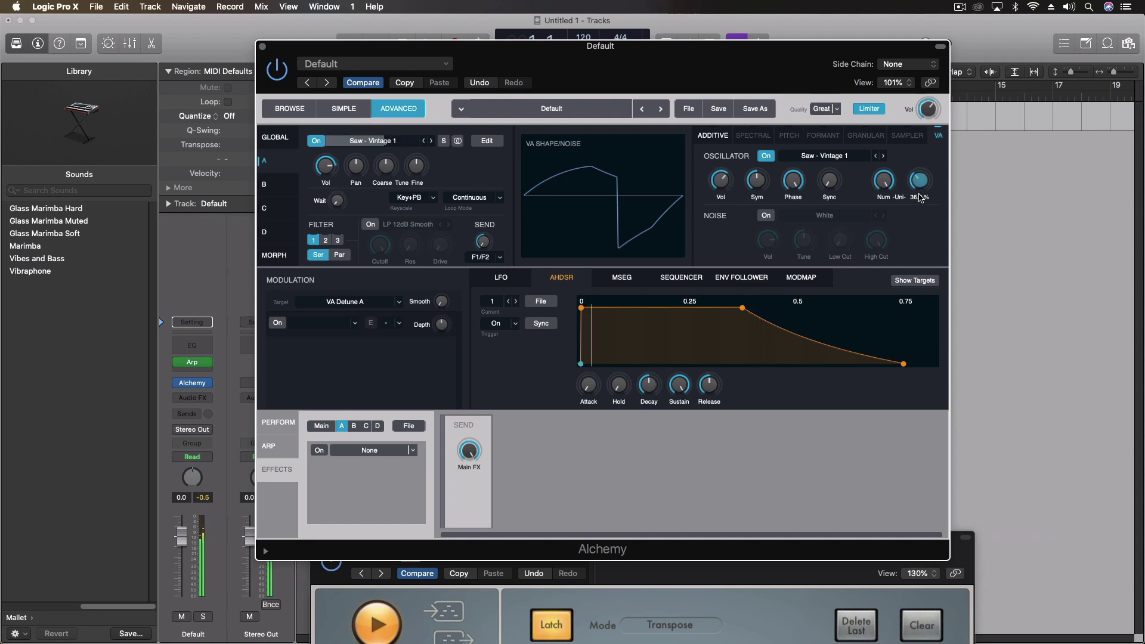
drag(921, 198, 922, 206)
scroll(918, 185, up, 1)
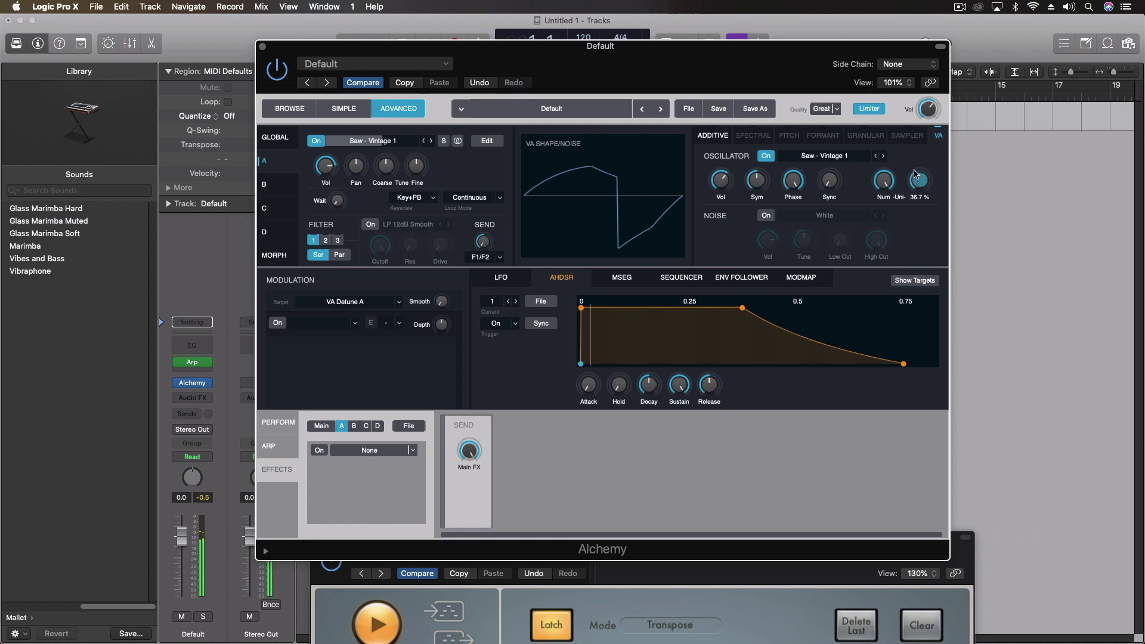
drag(916, 173, 913, 136)
mouse_move(829, 180)
mouse_down()
mouse_move(822, 144)
mouse_move(821, 196)
mouse_up()
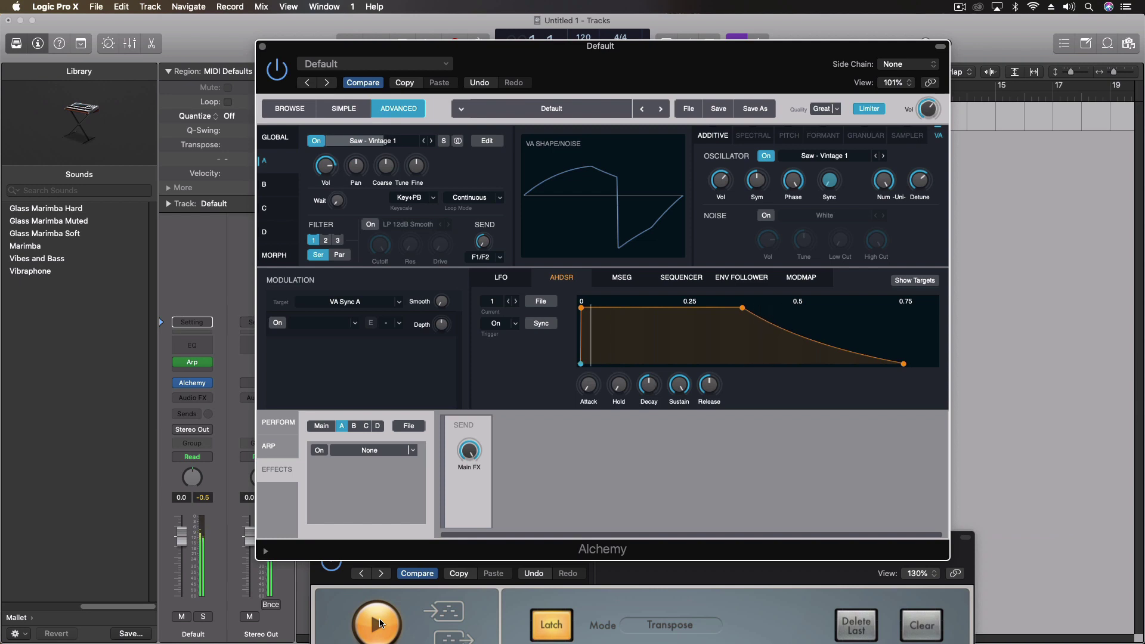
click(551, 625)
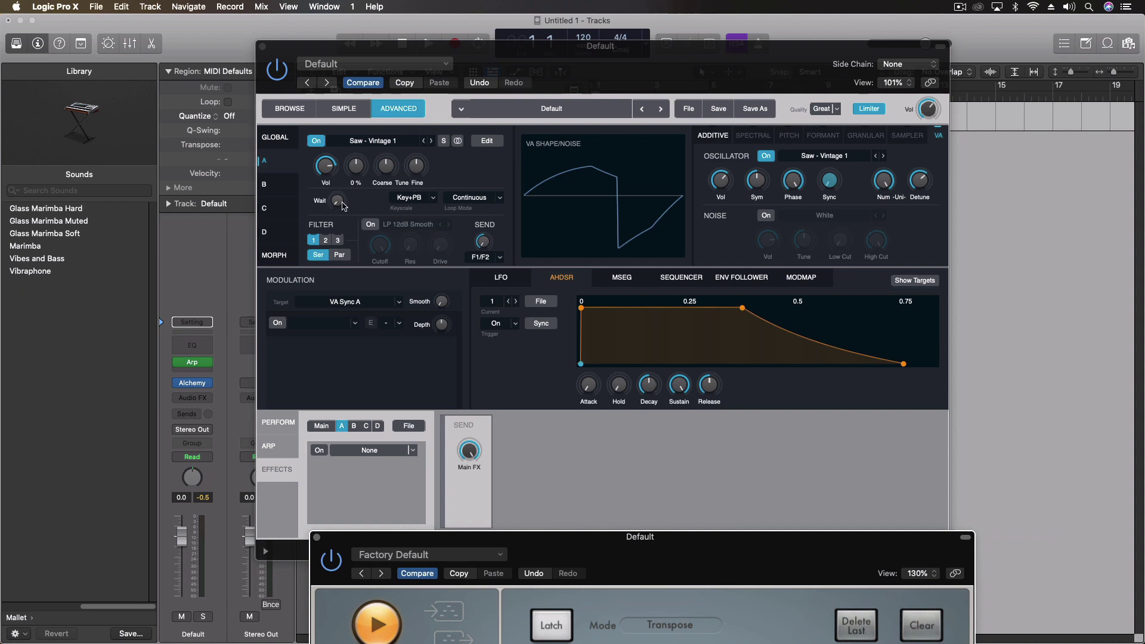
Set the first filter type to LP 24dB Edgy and turn the arpeggiator latch back on.
click(376, 227)
click(421, 225)
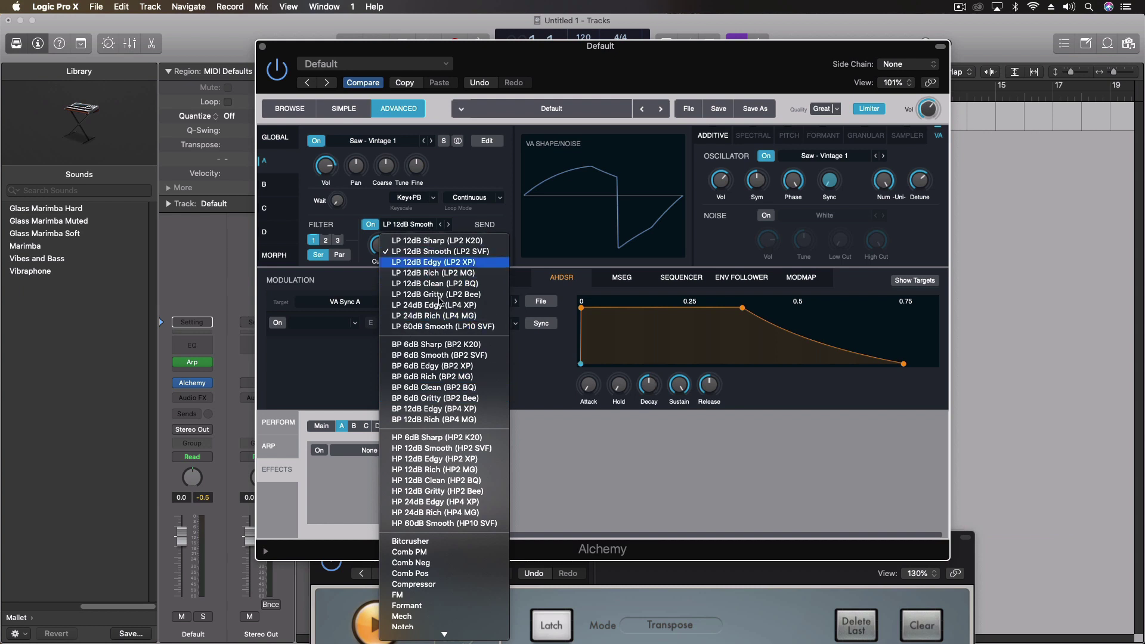
mouse_move(444, 633)
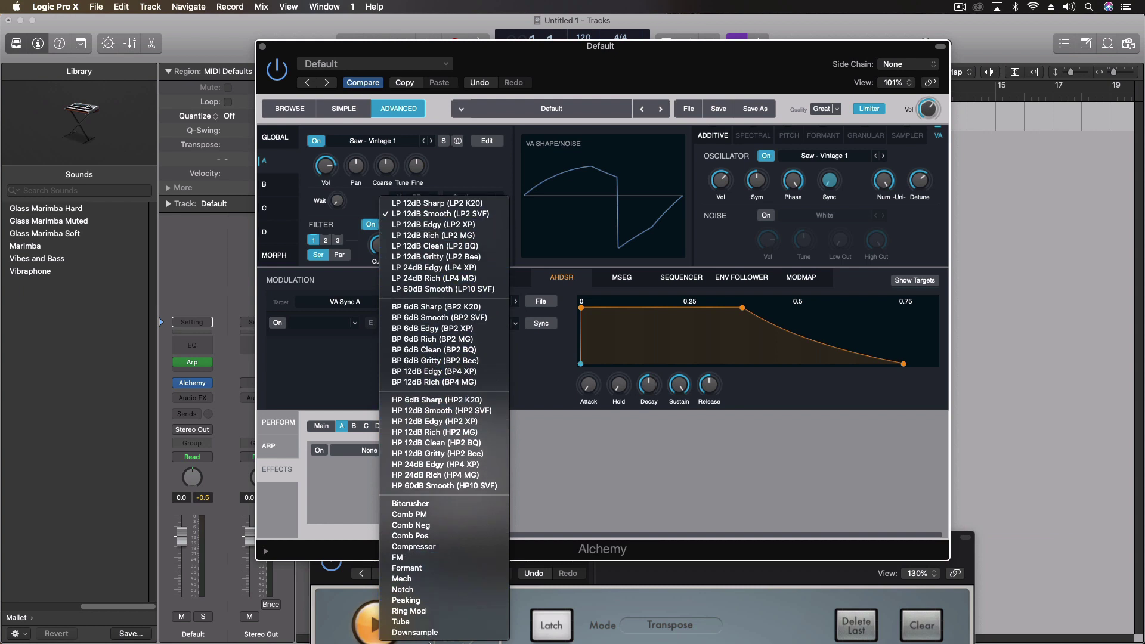
click(463, 269)
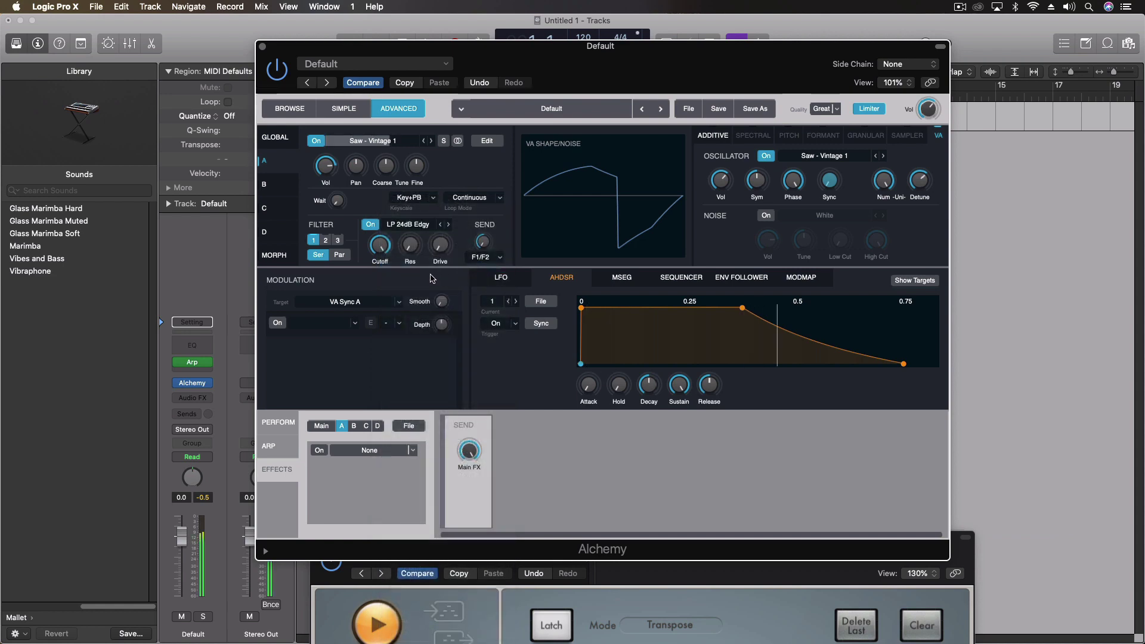
click(557, 625)
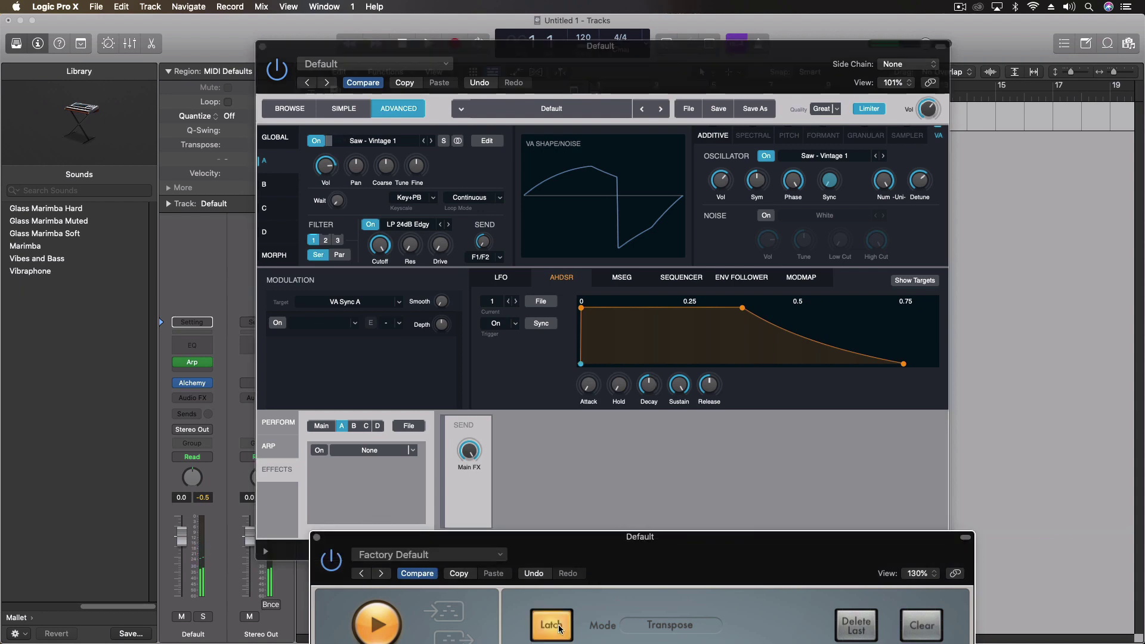
Lower the first filter's cutoff to about 278 Hz.
click(887, 182)
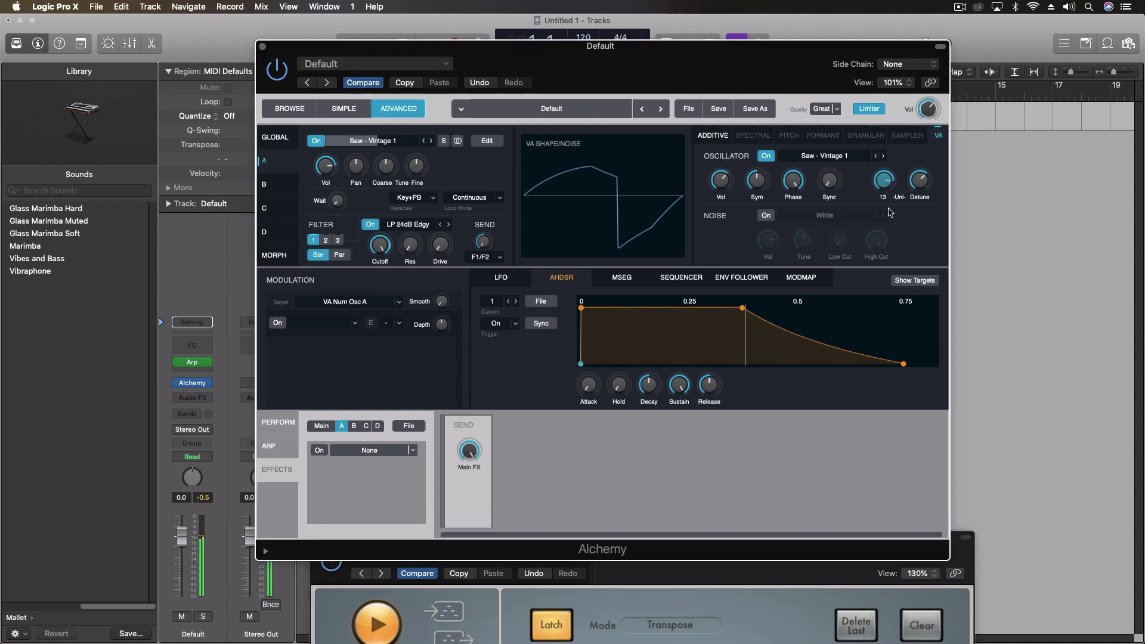
click(410, 245)
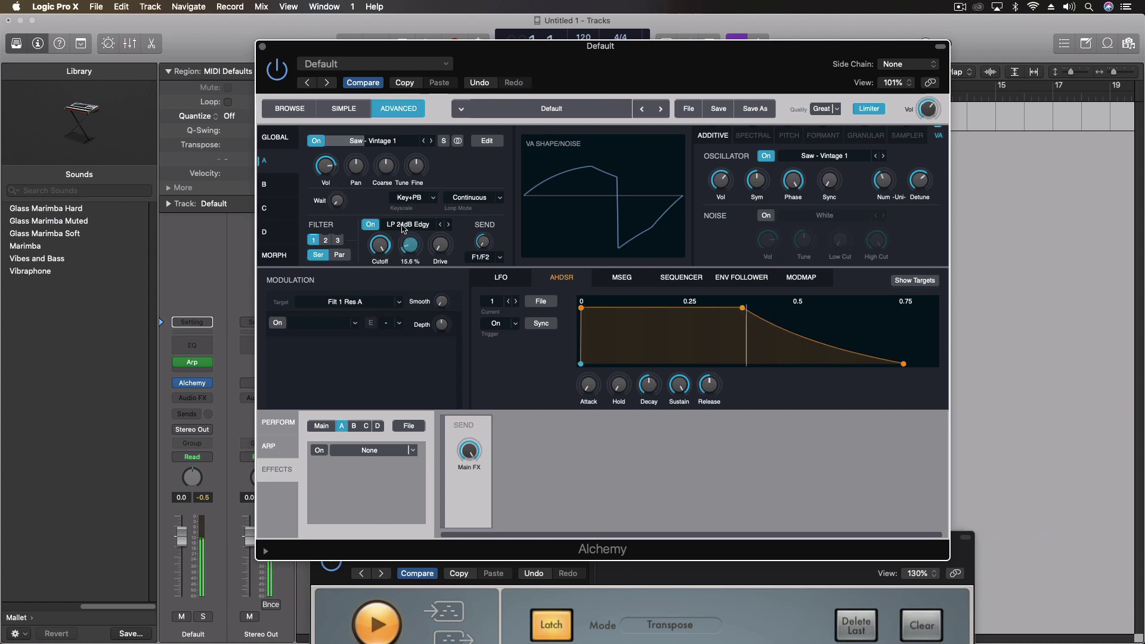
click(380, 244)
drag(382, 269, 377, 296)
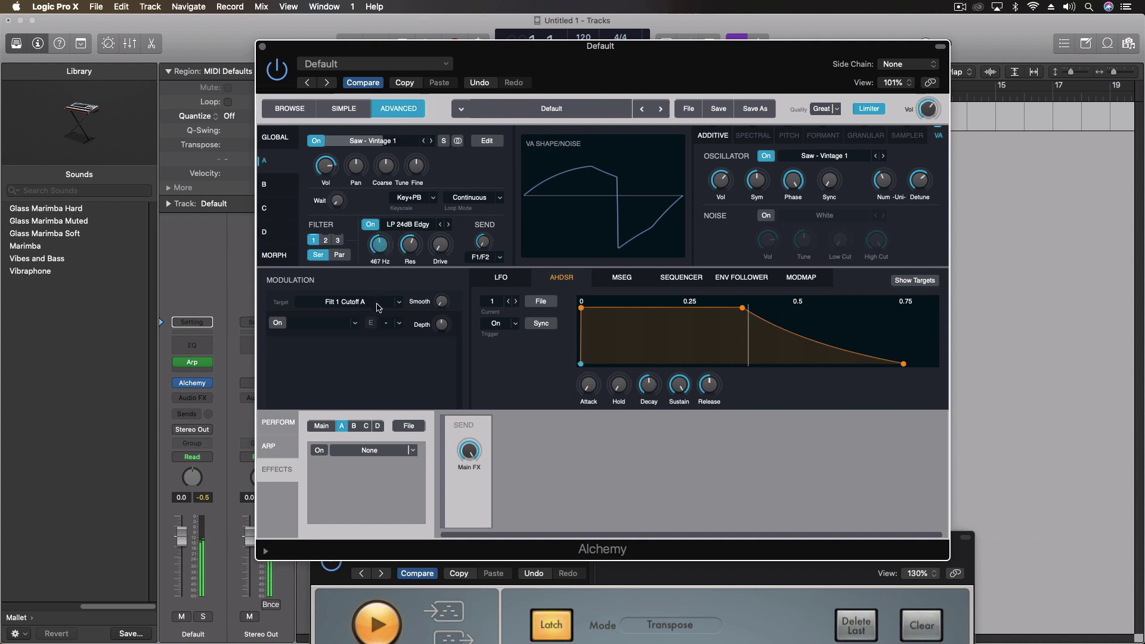
mouse_move(409, 250)
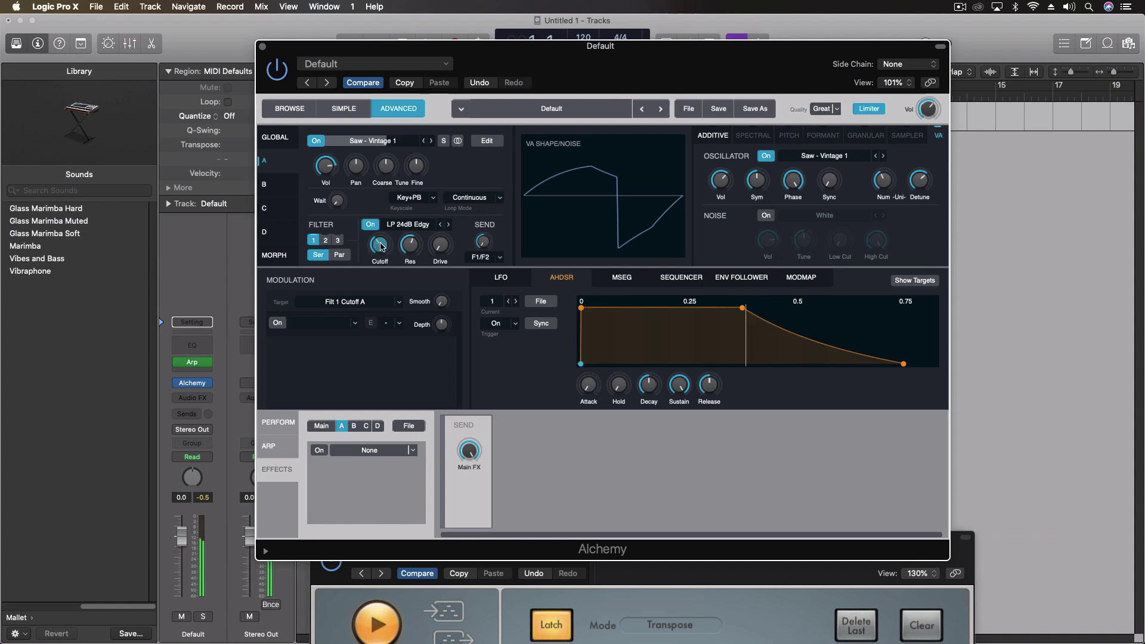
scroll(411, 250, up, 5)
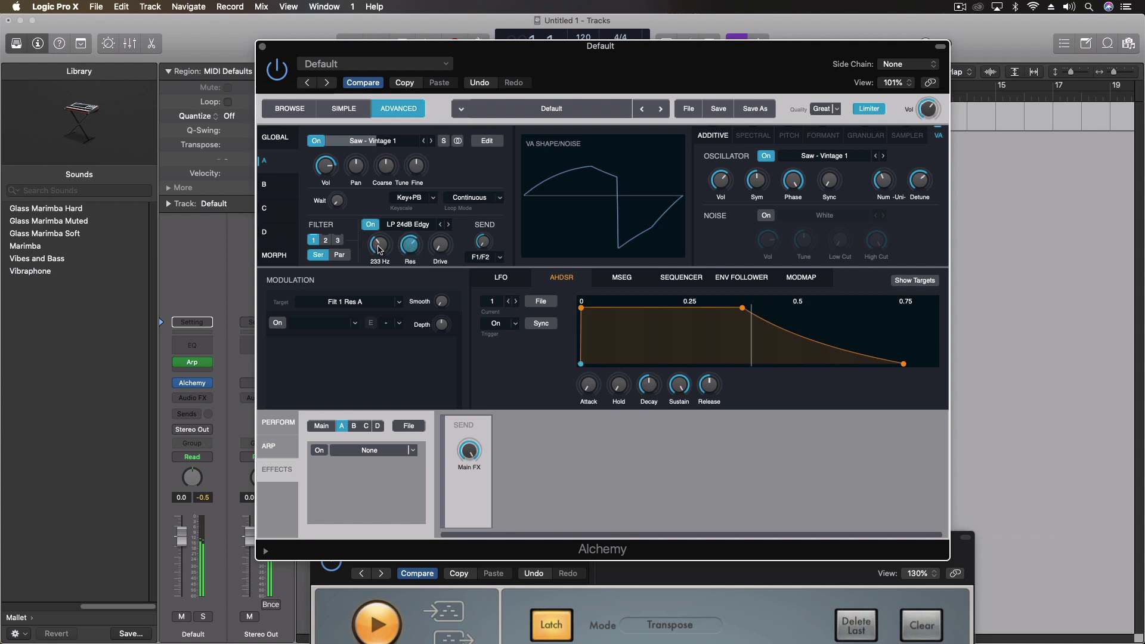
drag(379, 248, 377, 244)
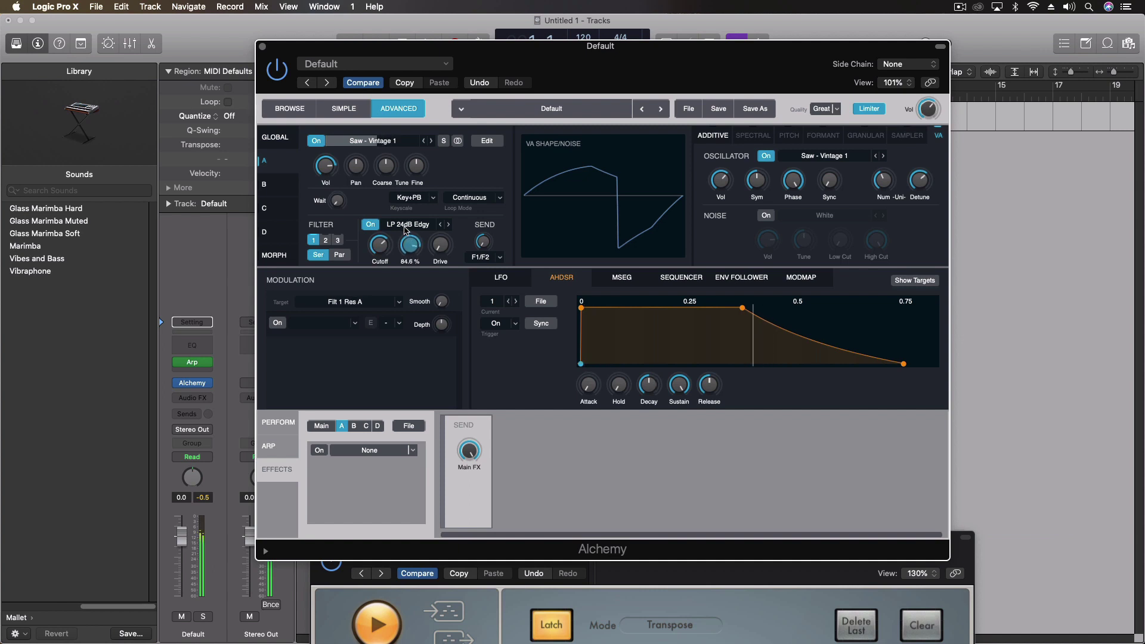
scroll(382, 256, down, 5)
scroll(383, 256, down, 2)
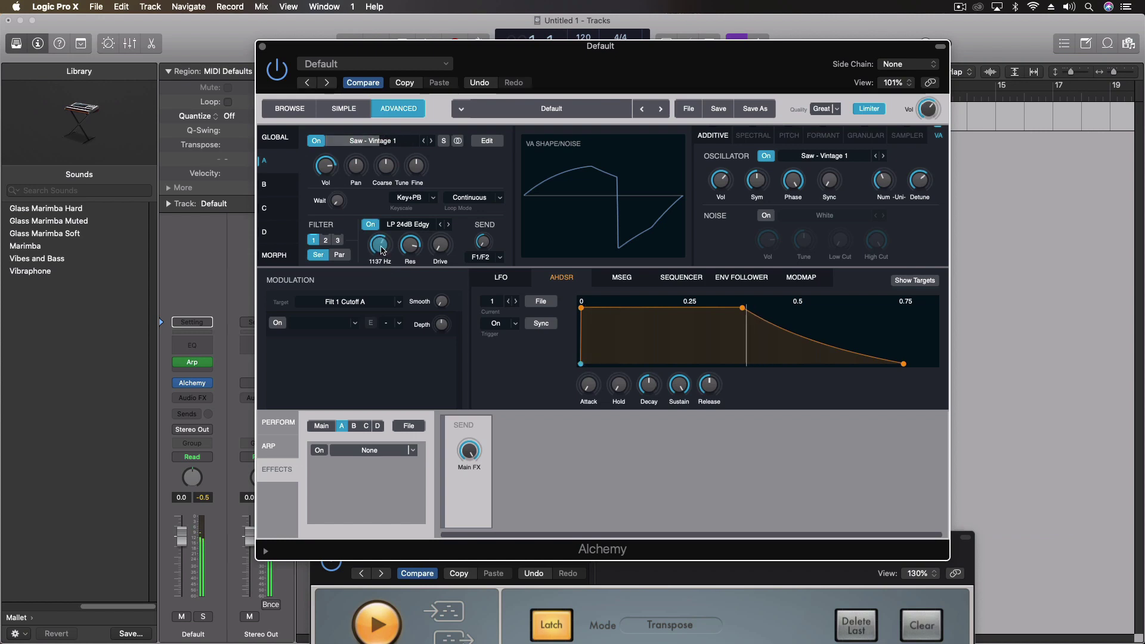
scroll(382, 256, down, 2)
scroll(380, 268, down, 2)
scroll(378, 258, up, 2)
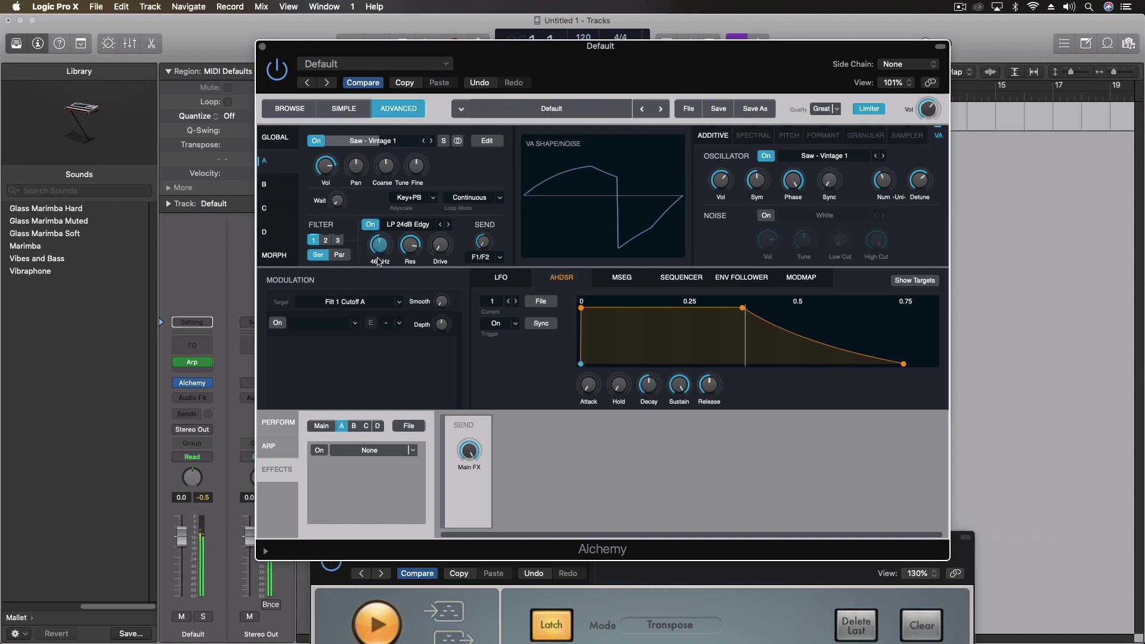
scroll(379, 267, down, 2)
drag(376, 263, 376, 268)
Enable the second filter slot and set its type to Downsample.
click(325, 240)
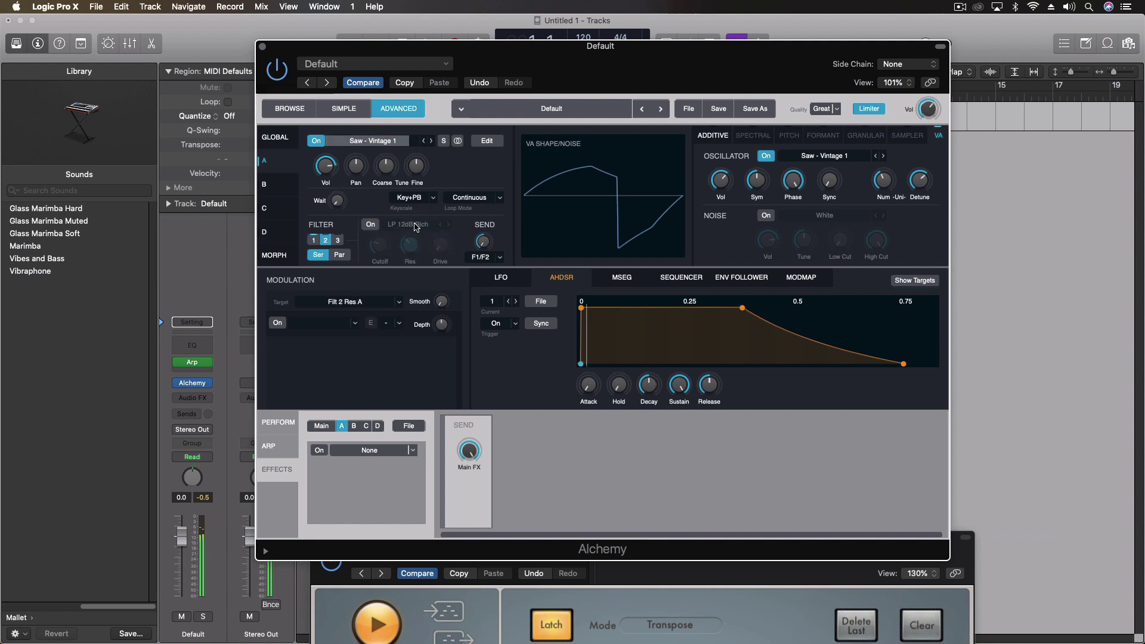
click(370, 225)
click(408, 225)
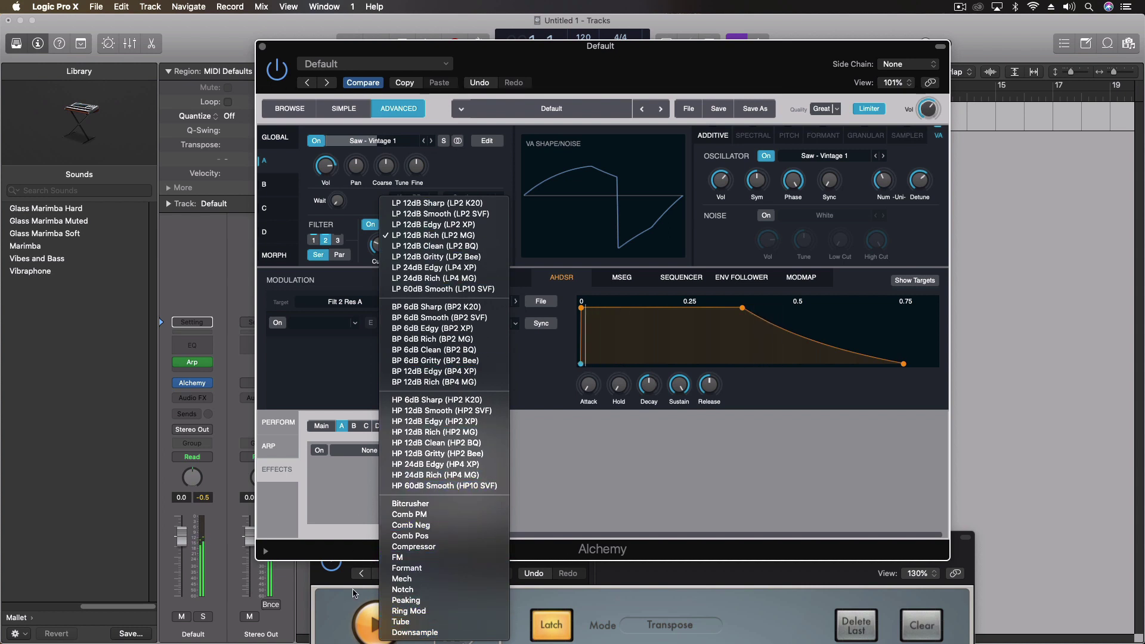
click(412, 631)
Adjust the Downsample amount and frequency, keep Downsample, then switch the second filter off.
drag(401, 237, 390, 196)
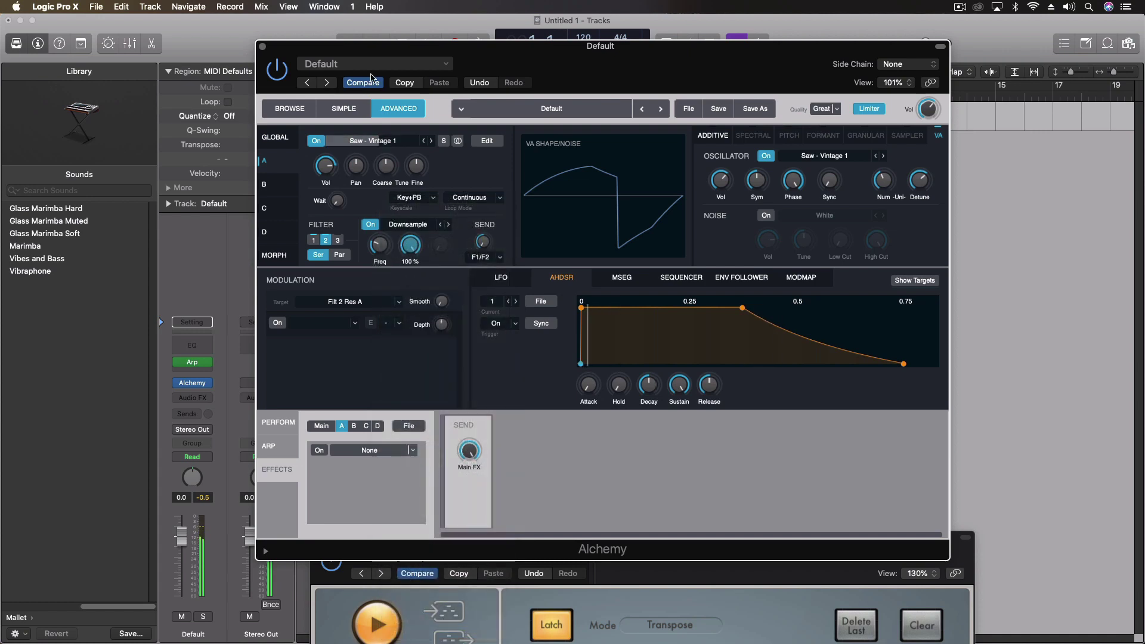
click(379, 244)
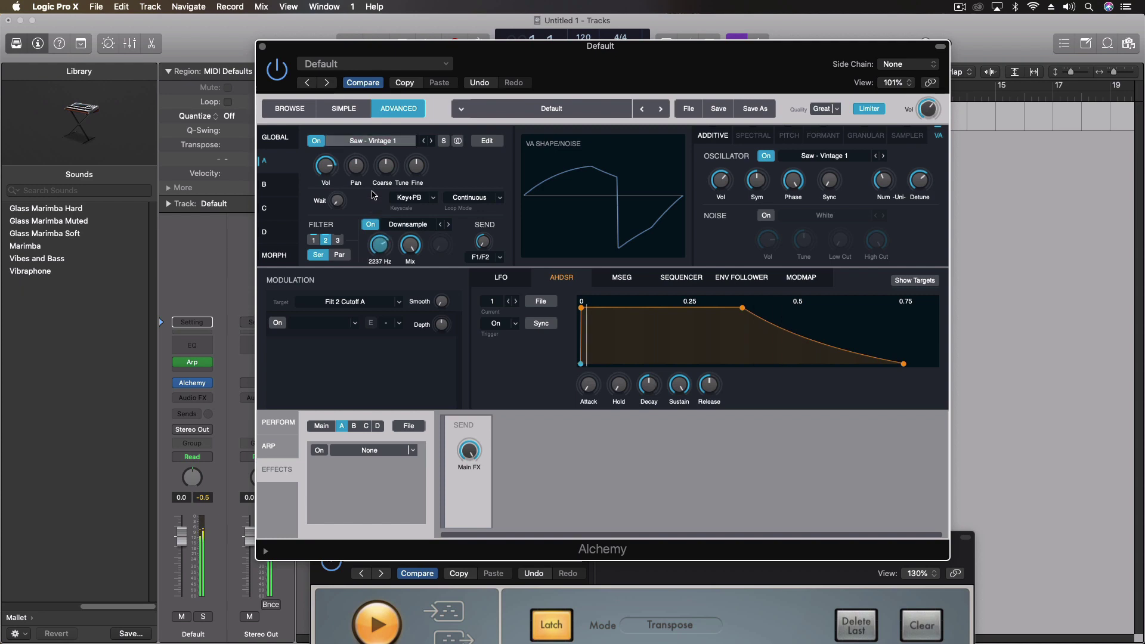
drag(377, 199, 366, 230)
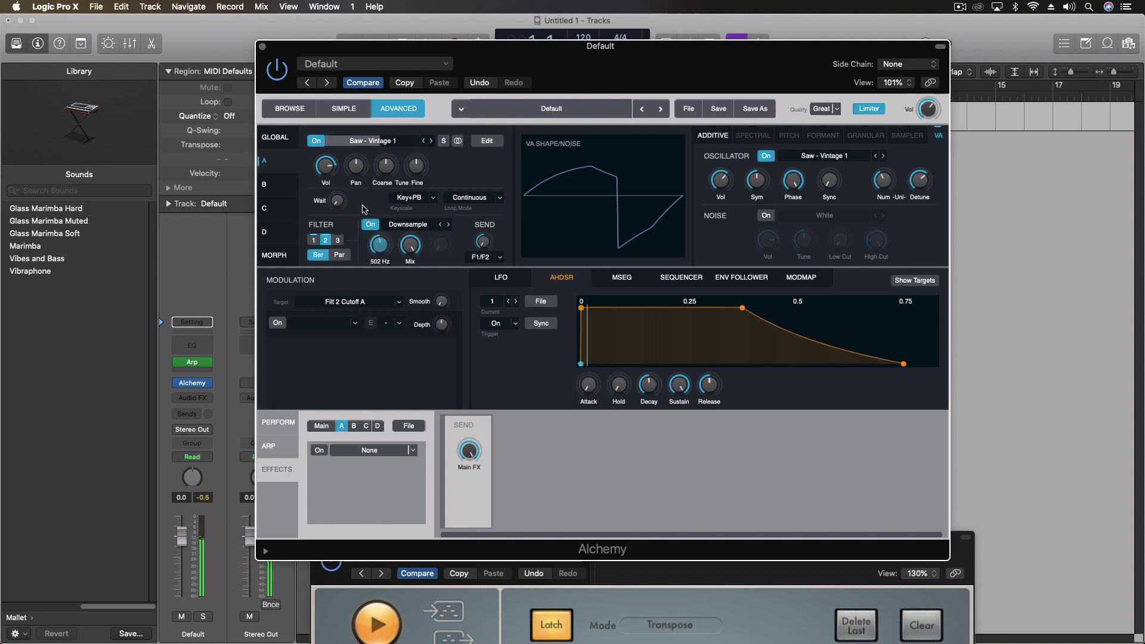
click(408, 225)
scroll(438, 537, down, 2)
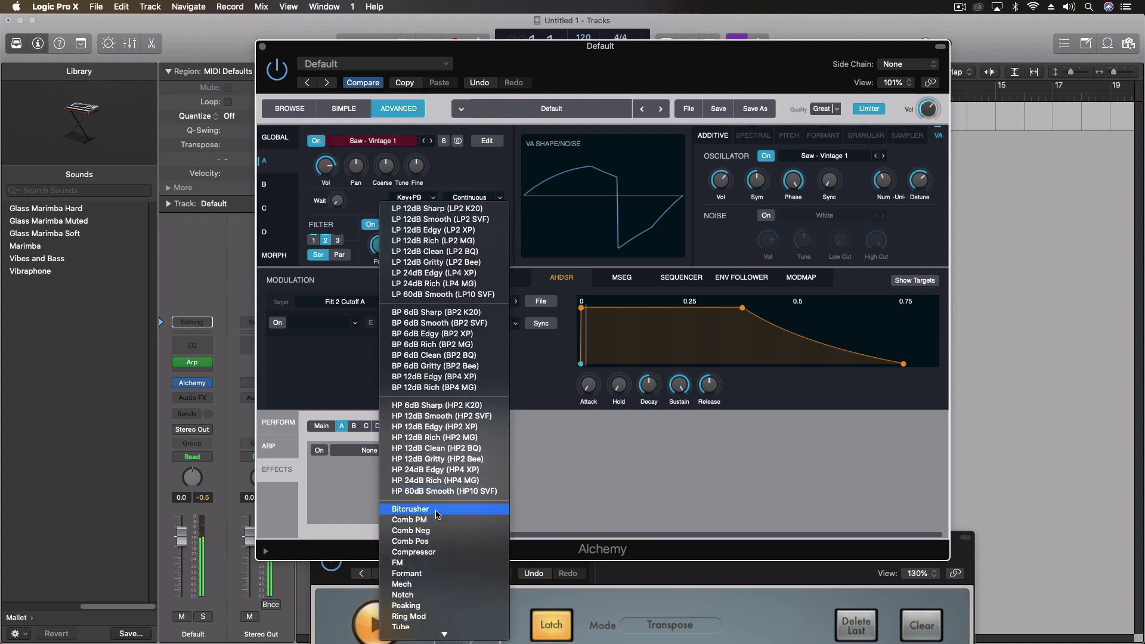
scroll(438, 596, down, 1)
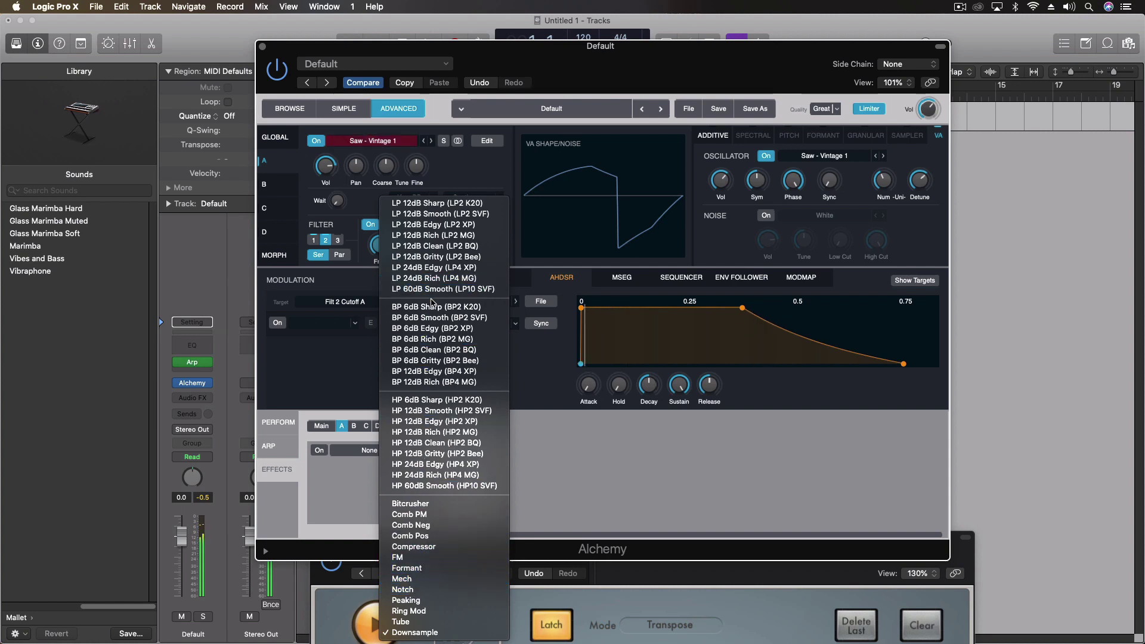
click(358, 479)
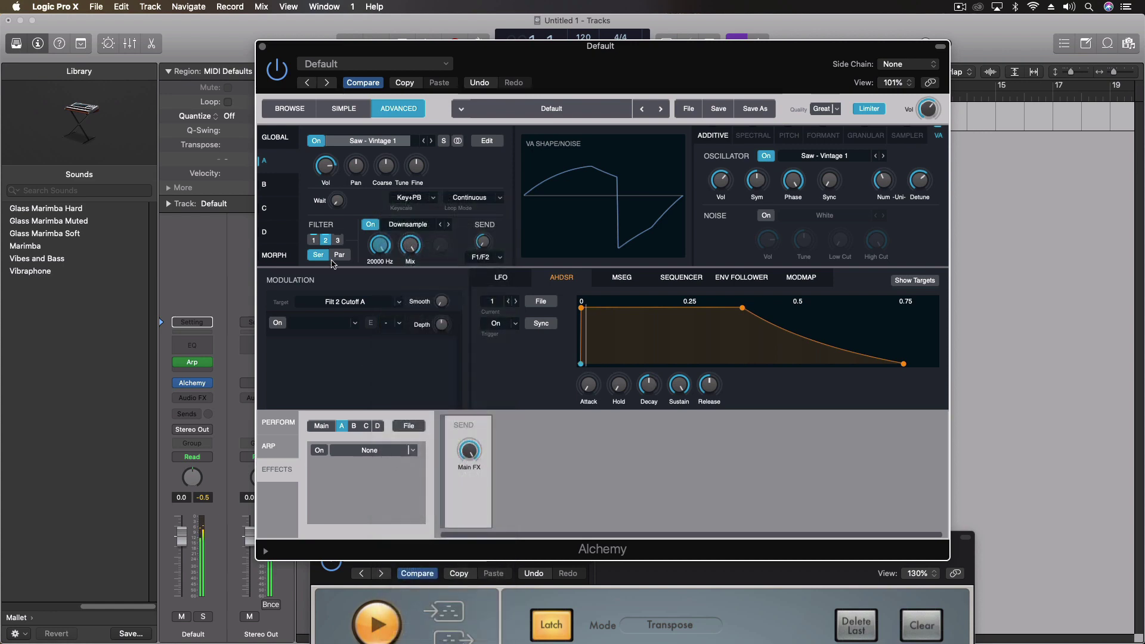
click(371, 224)
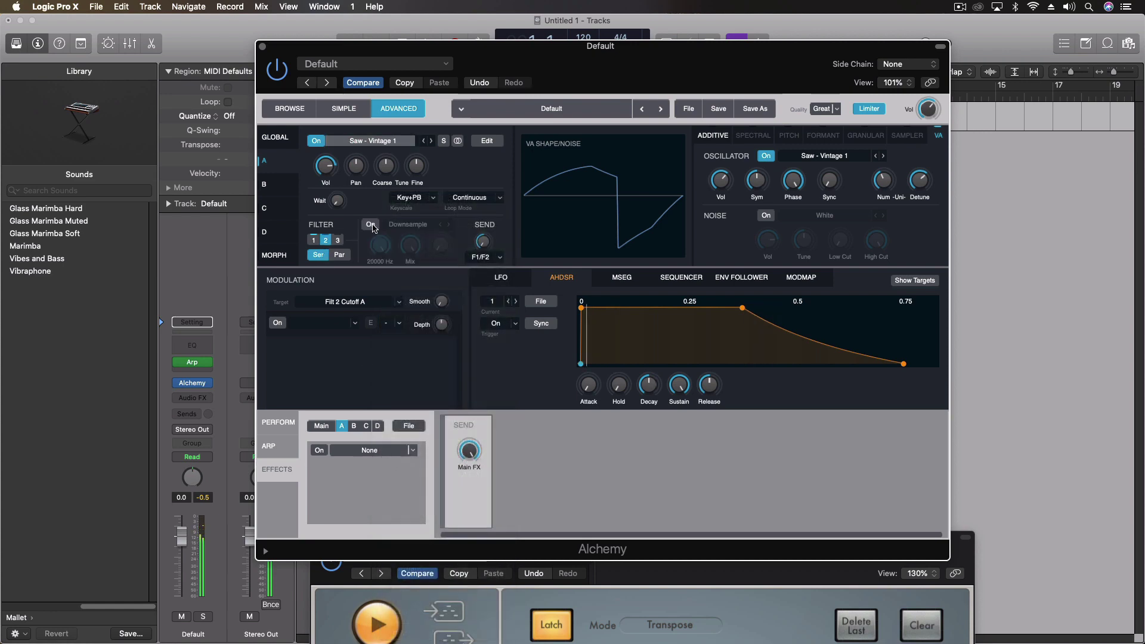
Return to the first LP 24dB Edgy filter and switch the arpeggiator latch off.
click(314, 240)
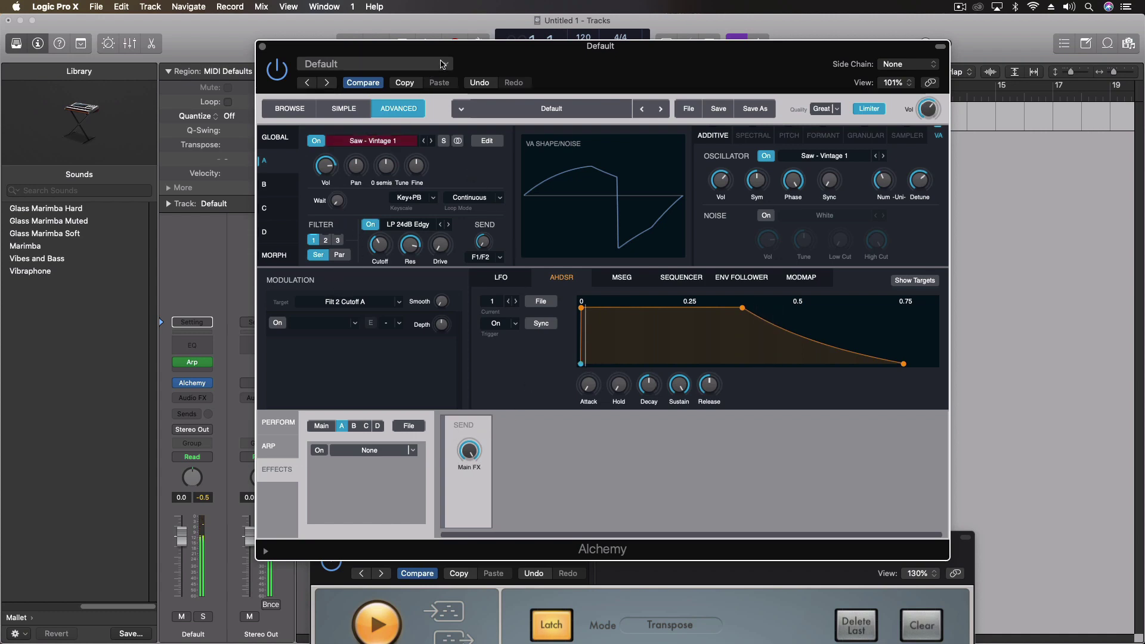
click(533, 593)
click(551, 624)
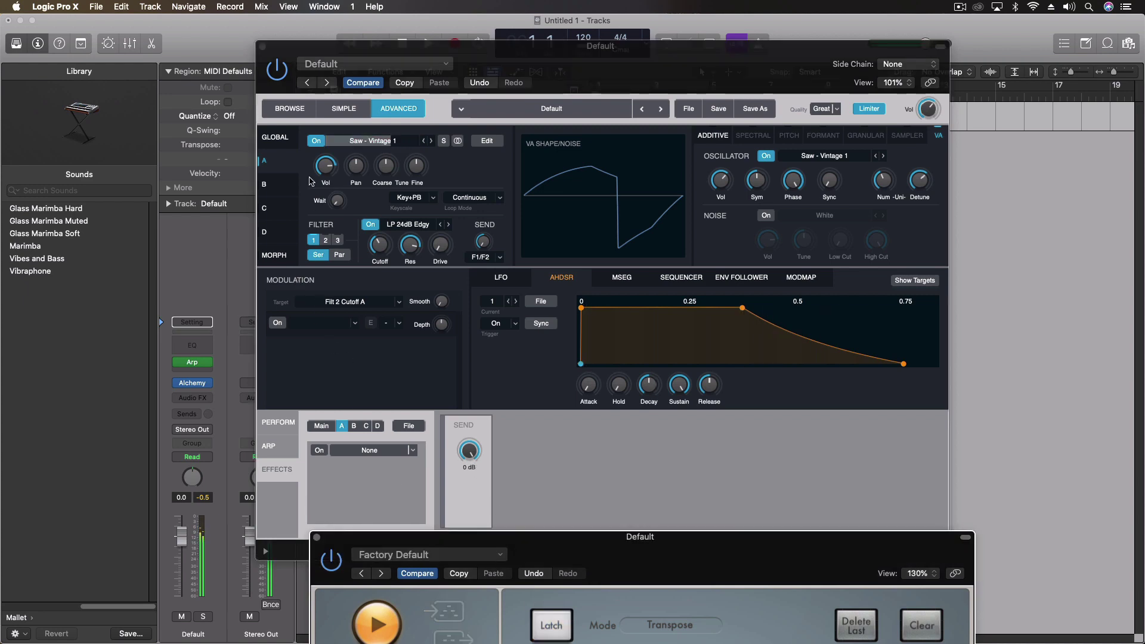
click(386, 248)
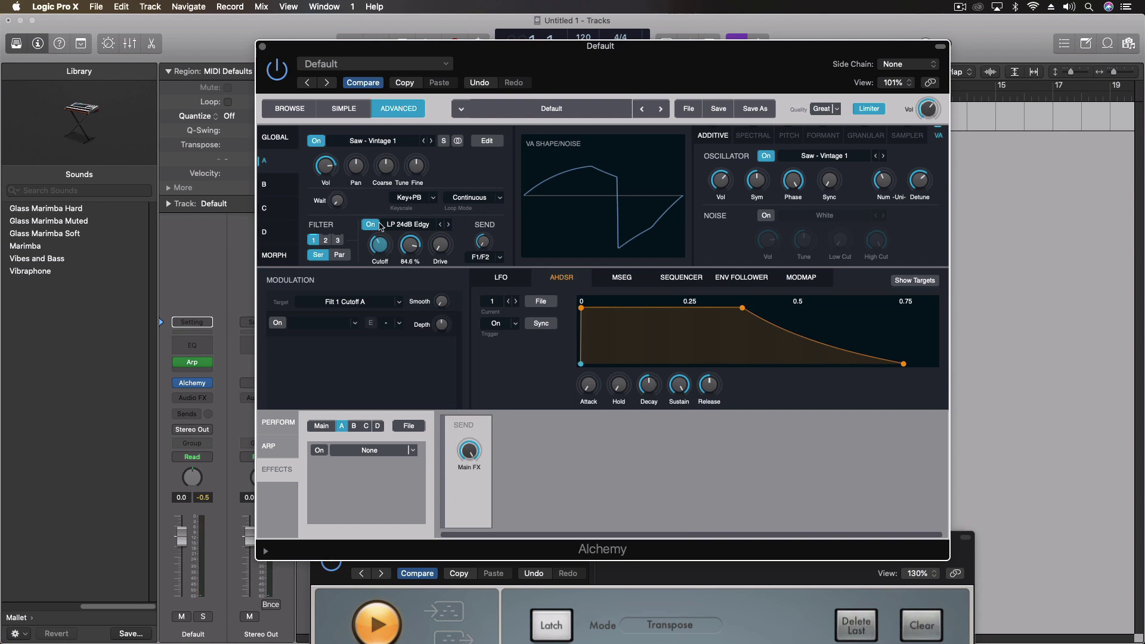
mouse_move(371, 244)
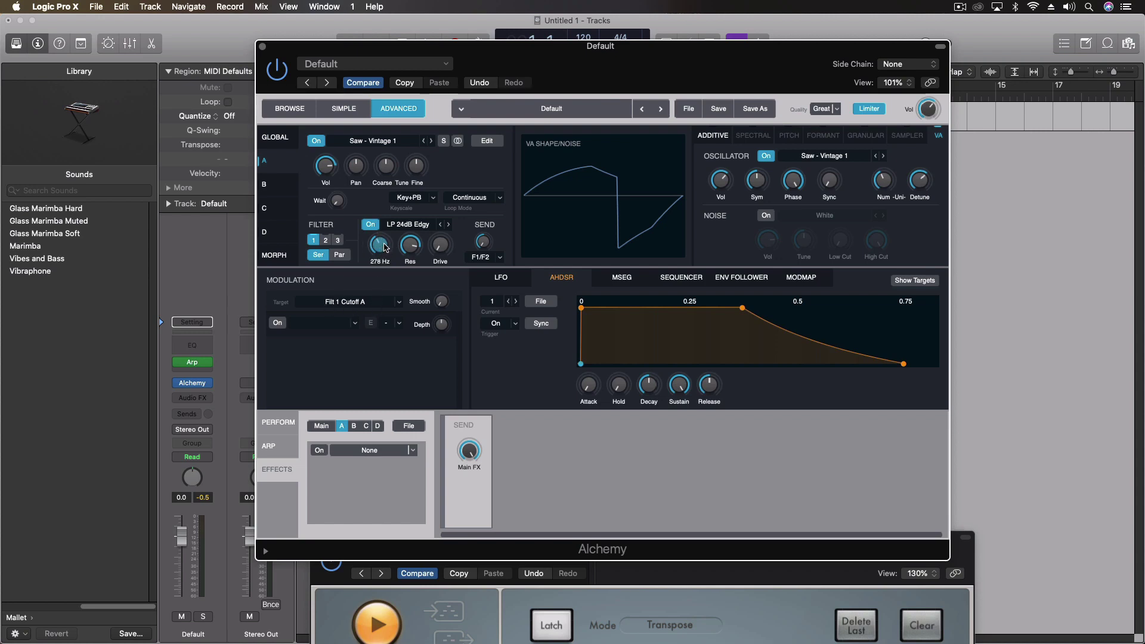
Add a new LFO on Filt 1 Cutoff A and give it the Random 16 Step 04 shape.
click(354, 325)
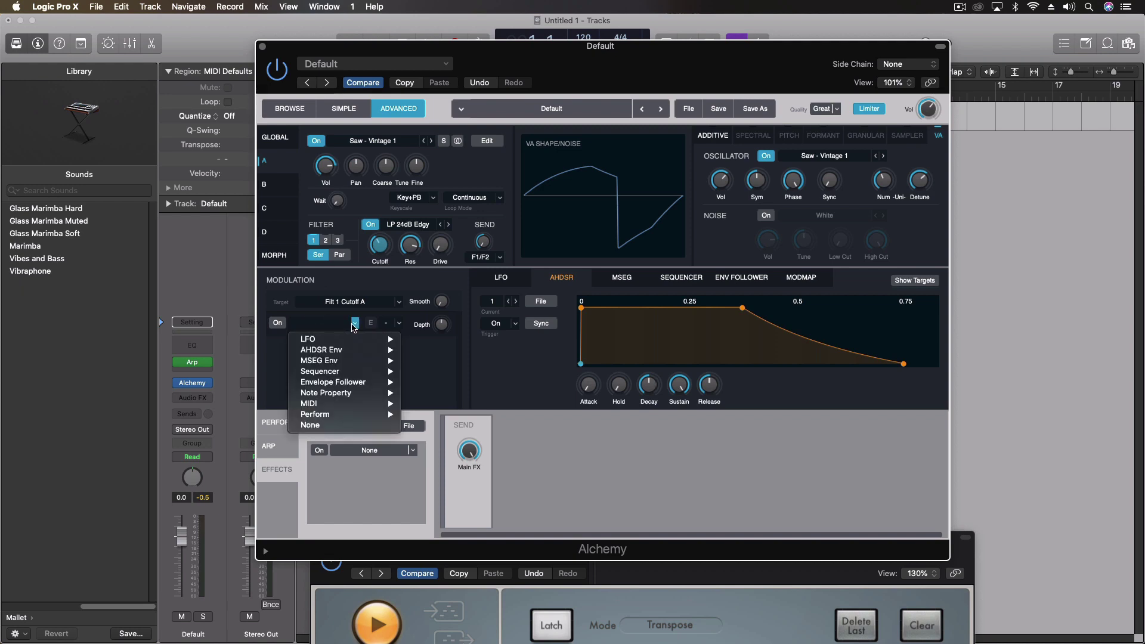
mouse_move(333, 420)
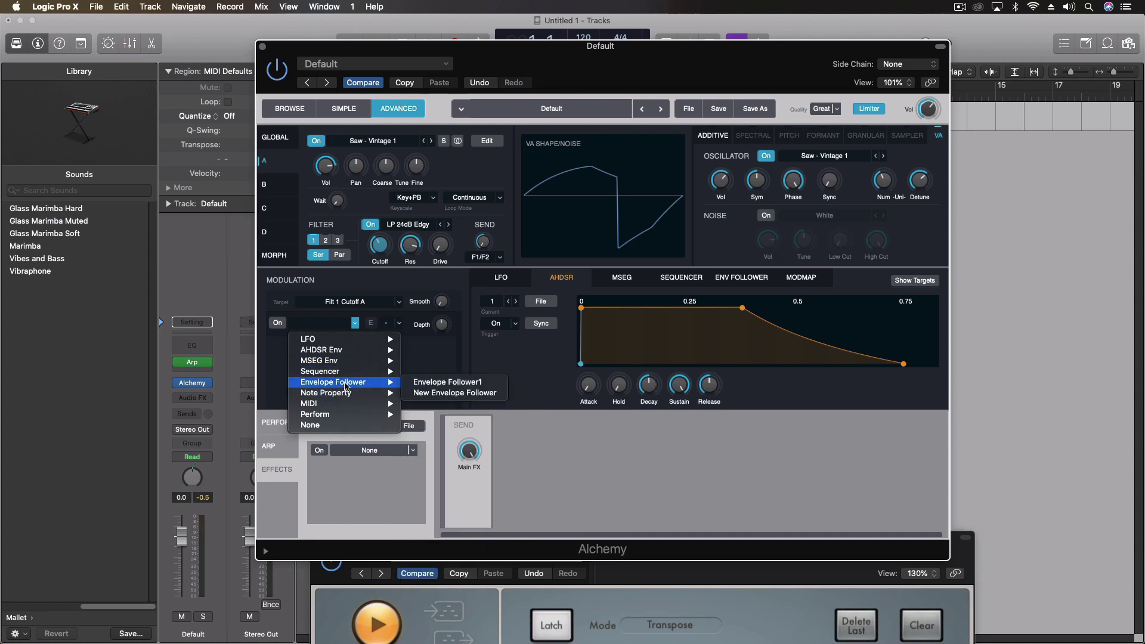
mouse_move(349, 353)
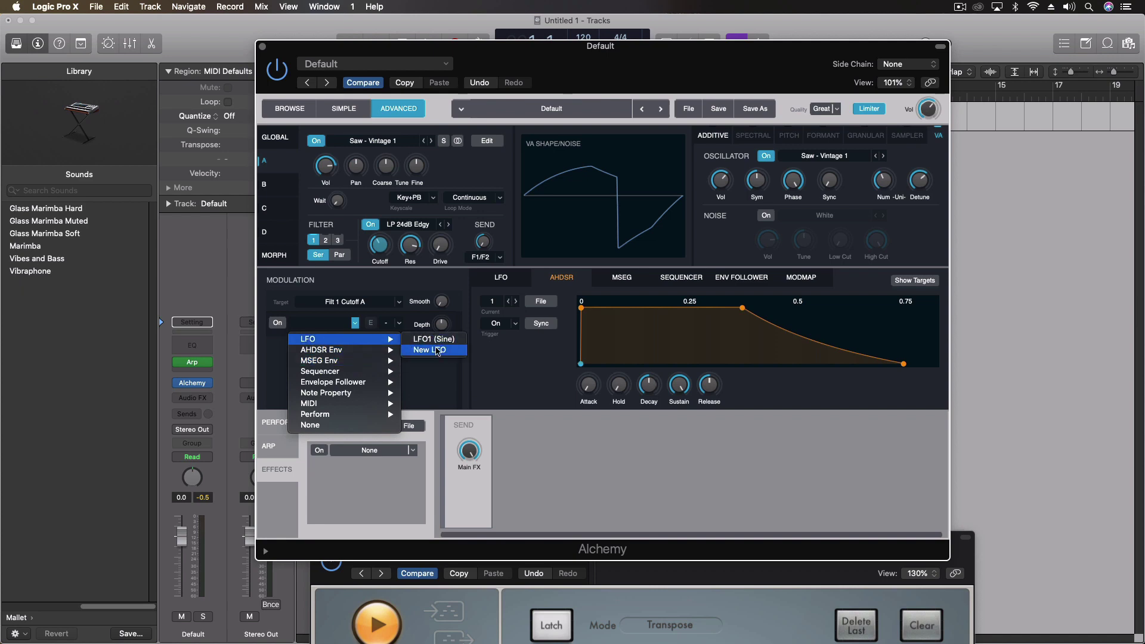
click(438, 350)
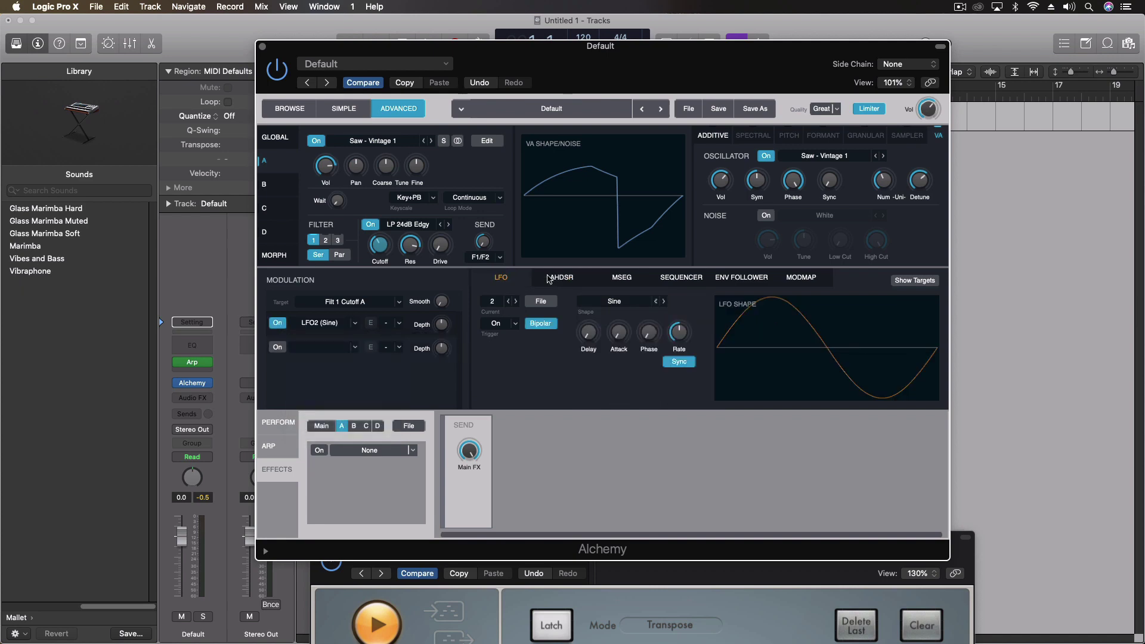
click(614, 302)
mouse_move(618, 338)
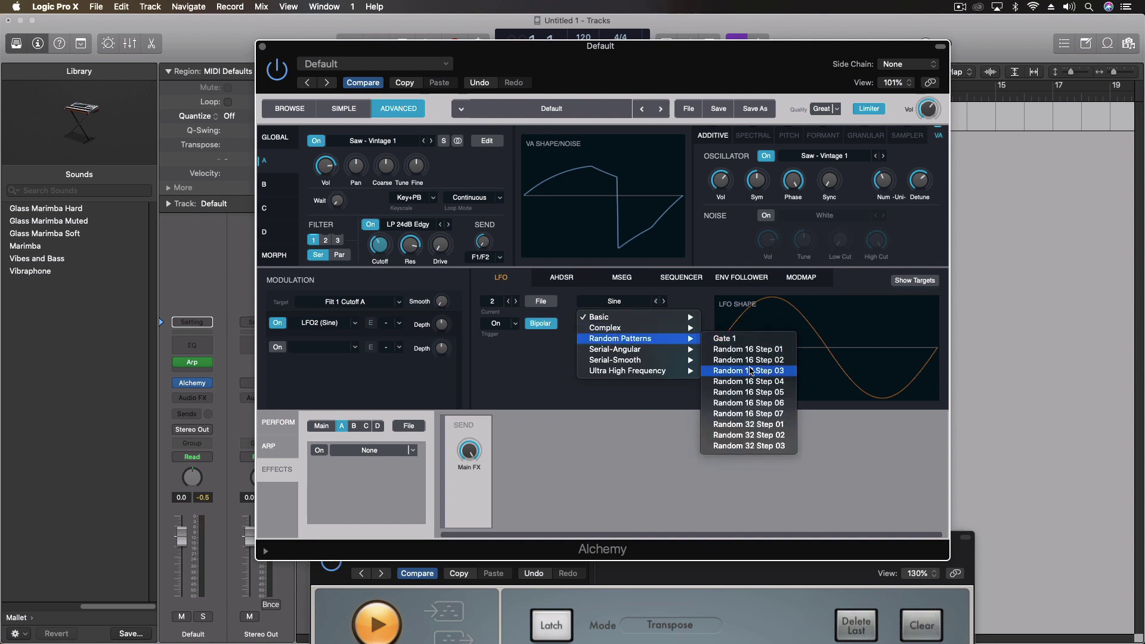
click(749, 381)
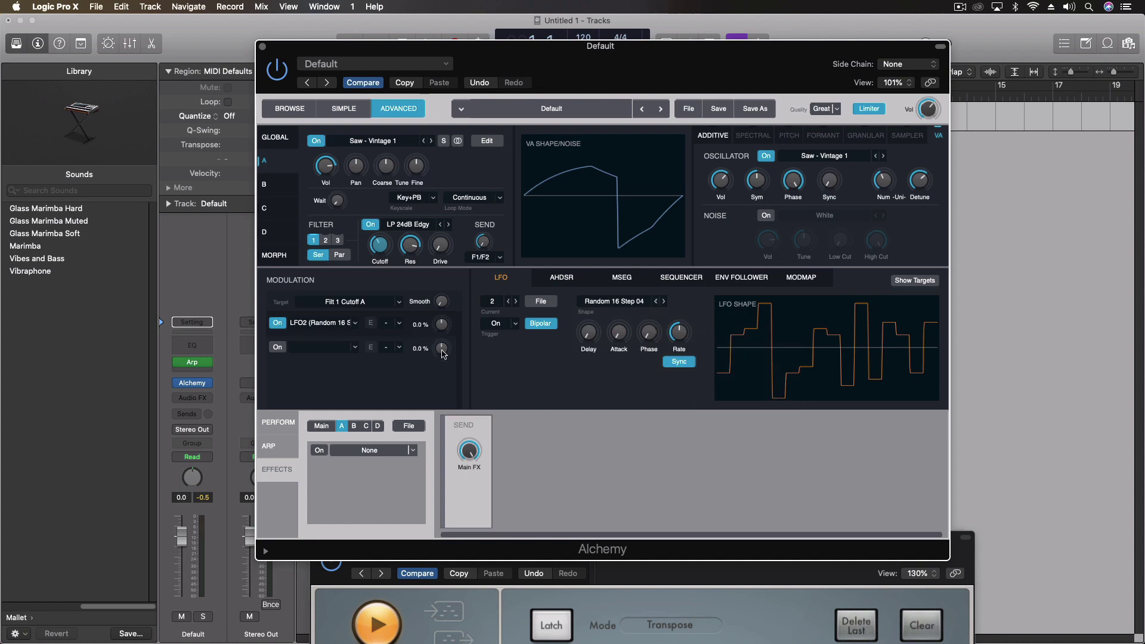
Turn the arpeggiator latch on, raise LFO2's cutoff depth, and set the LFO rate to 1/4.
click(532, 635)
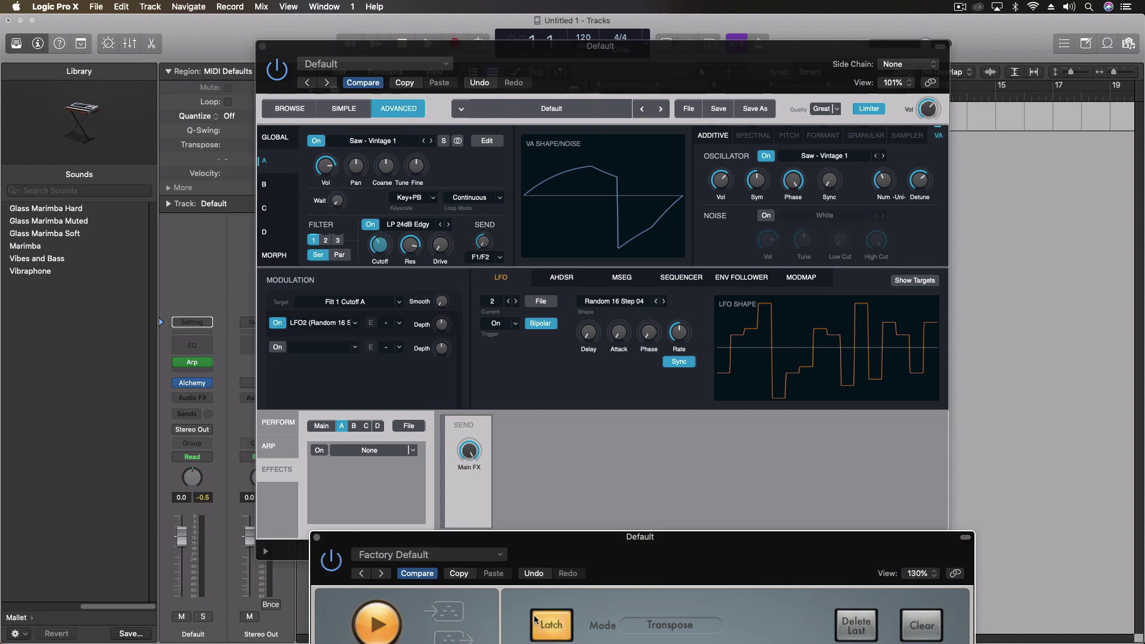
click(441, 324)
drag(441, 323, 439, 299)
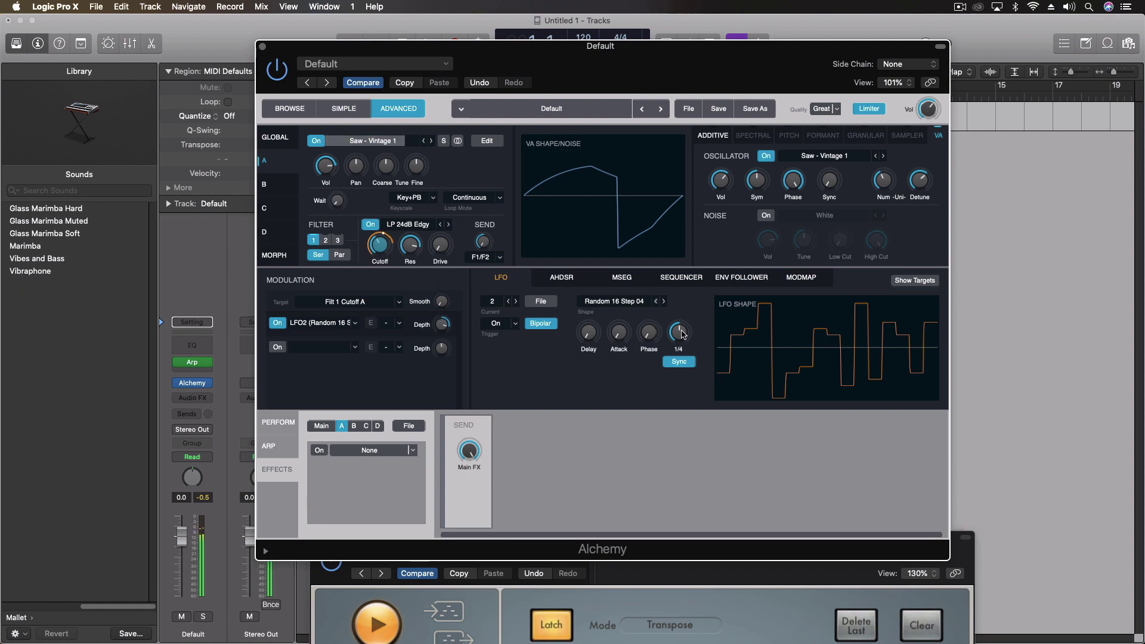
mouse_move(684, 334)
mouse_down()
mouse_move(682, 344)
mouse_move(679, 336)
mouse_up()
scroll(678, 333, down, 1)
scroll(678, 323, down, 1)
Fine-tune LFO2's modulation depth on Filt 1 Cutoff A to about 9.8 %.
drag(444, 365, 444, 385)
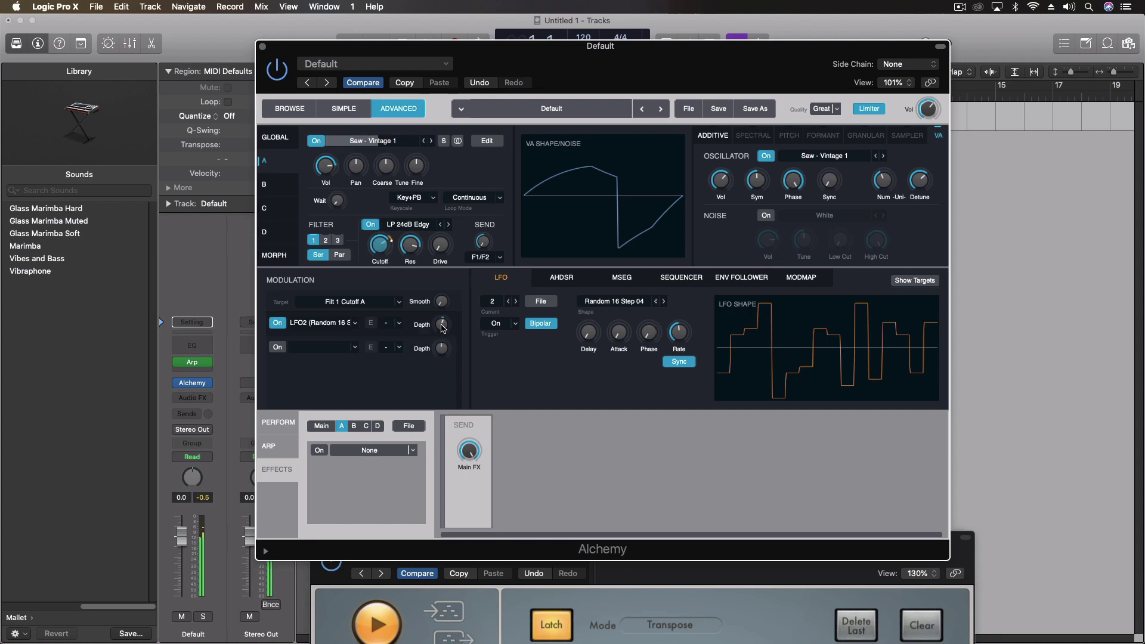
drag(443, 332, 438, 289)
drag(439, 302, 437, 314)
drag(434, 339, 434, 345)
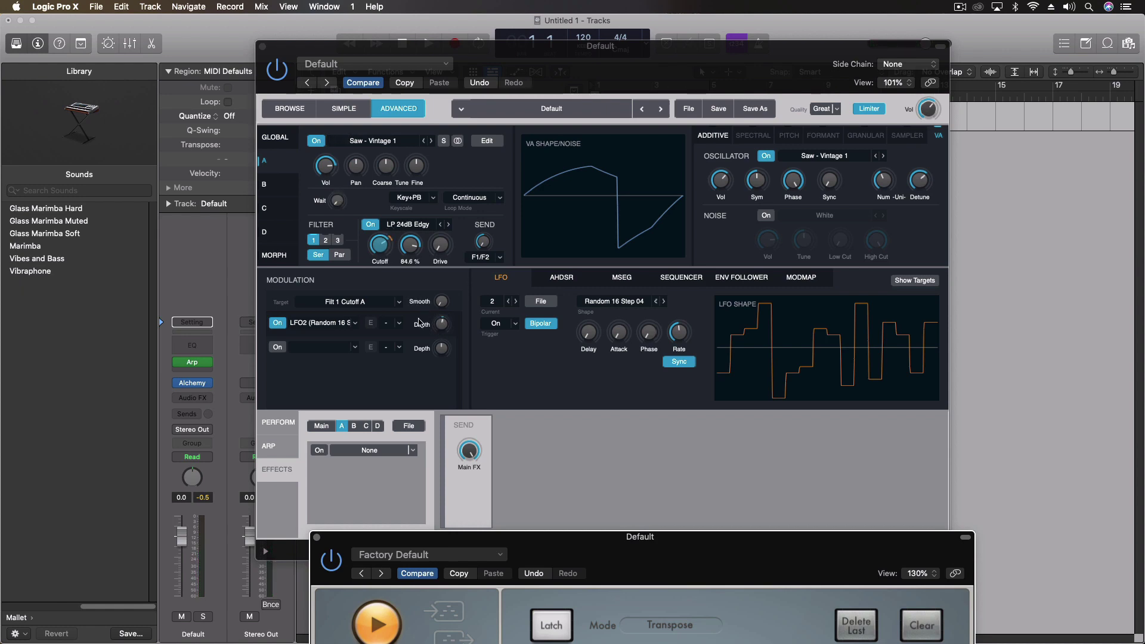
Add a new sine LFO modulating LFO2's depth, then turn on the Arpeggiator latch.
right_click(442, 327)
mouse_move(482, 336)
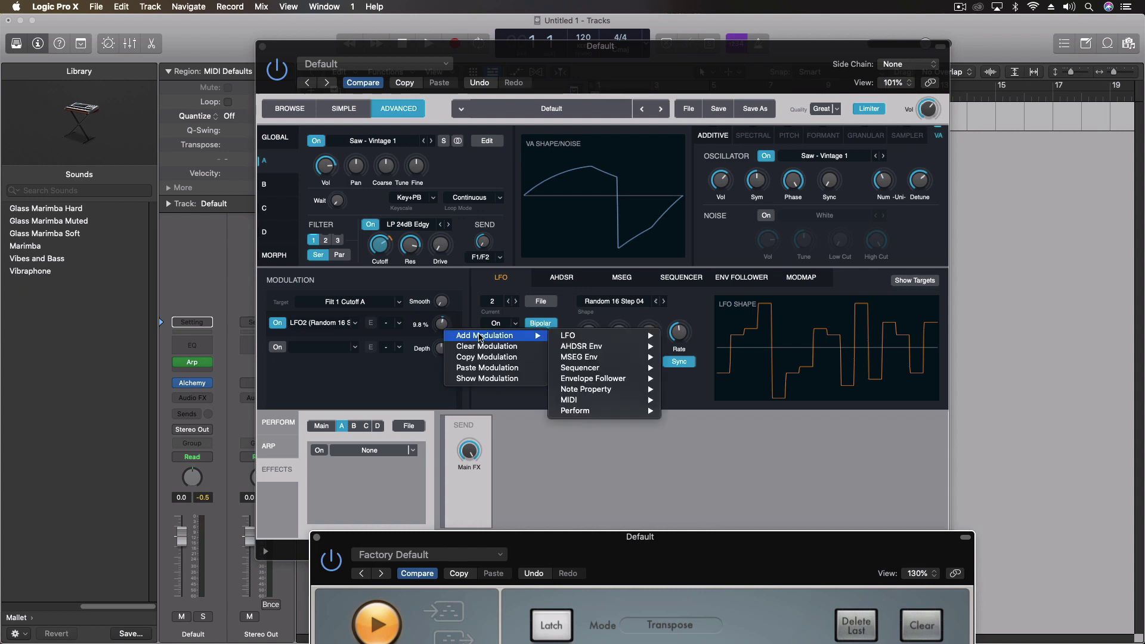
mouse_move(622, 337)
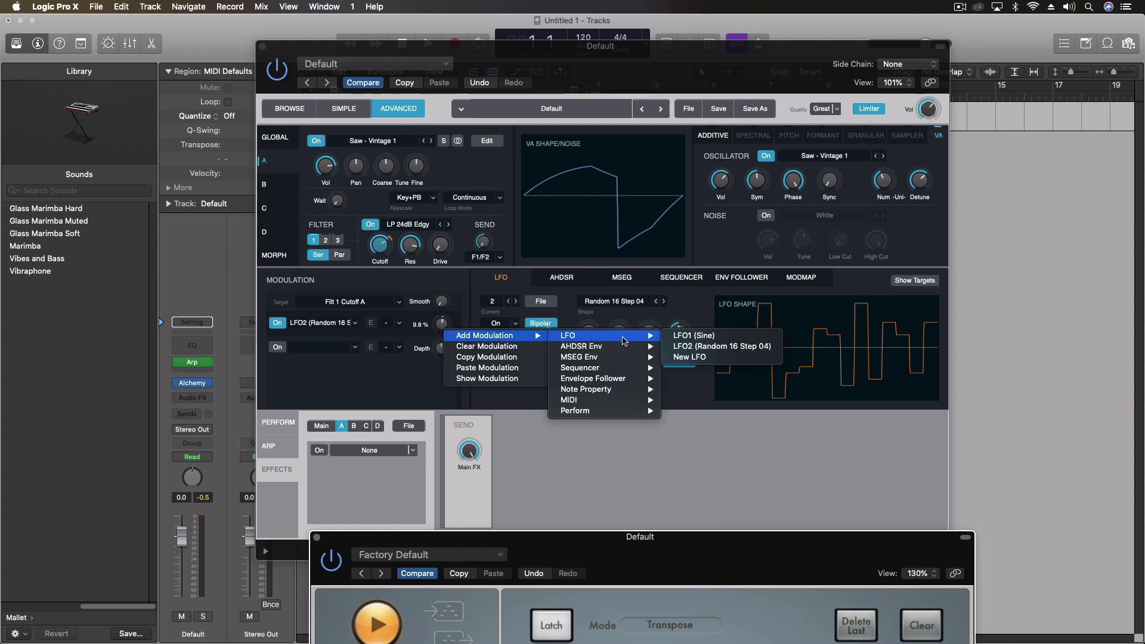
click(699, 359)
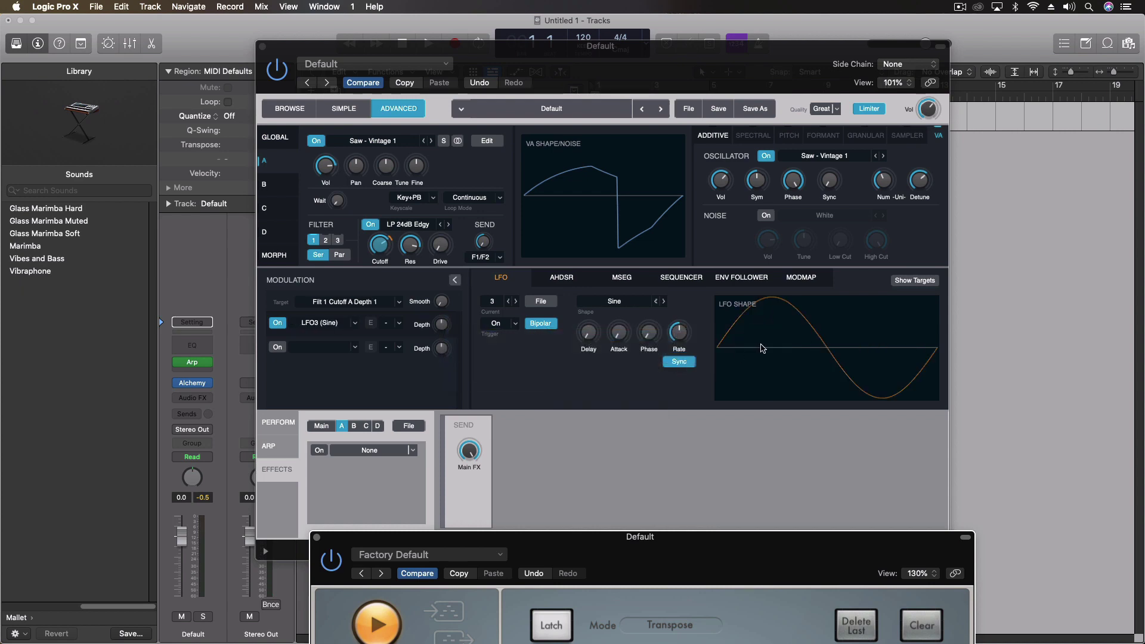
click(680, 338)
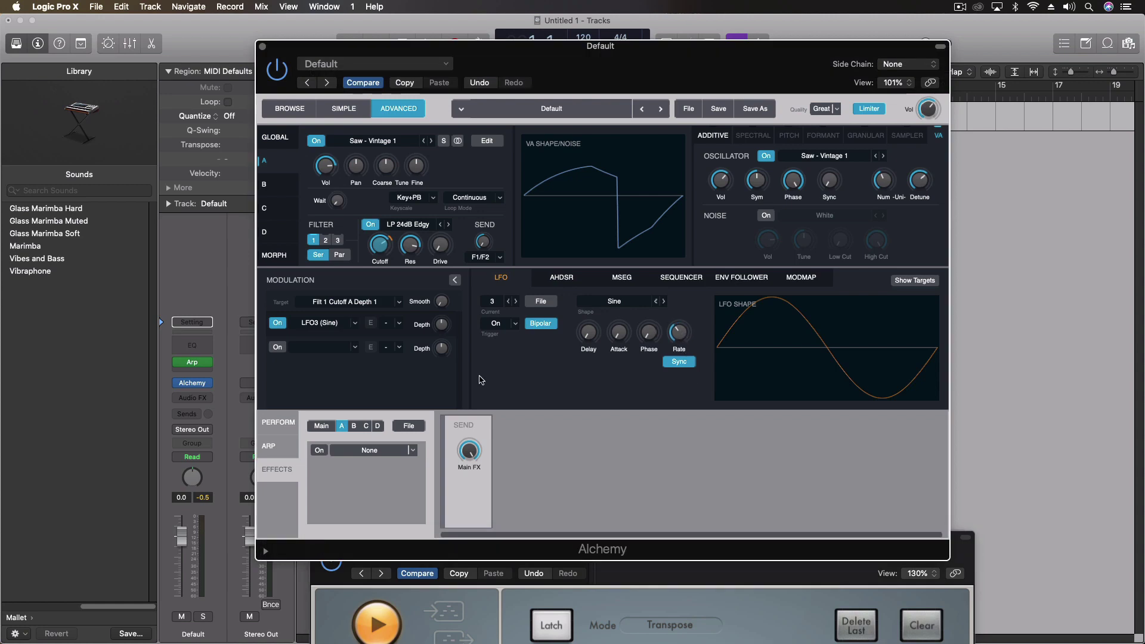
click(557, 627)
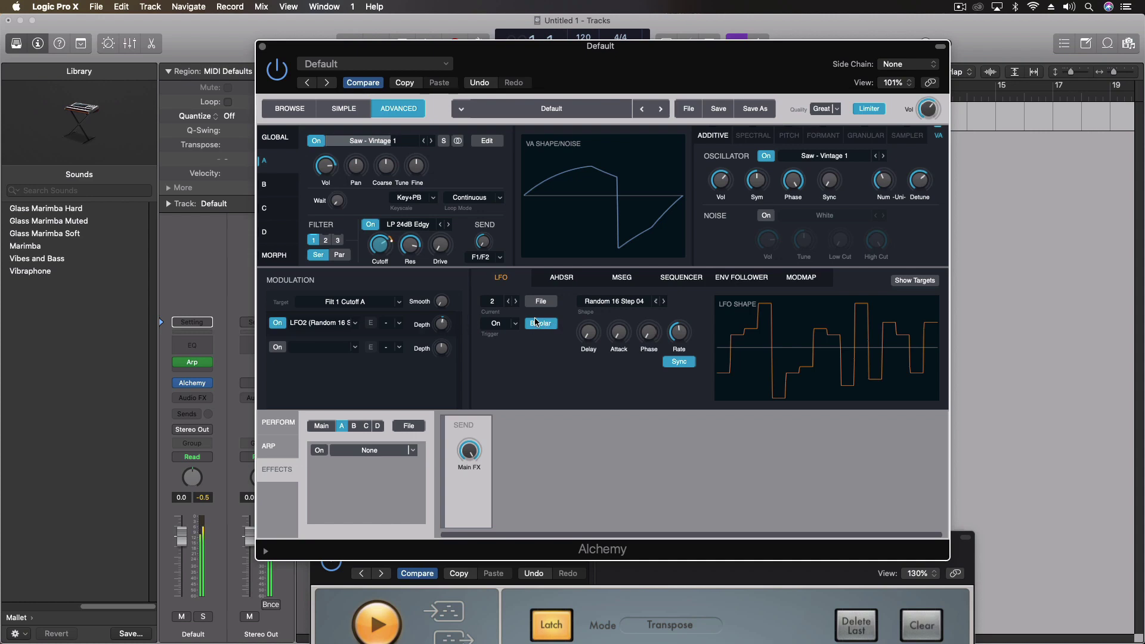
Check LFO2's modulation target and show the modulation routing for LFO2's depth.
click(915, 281)
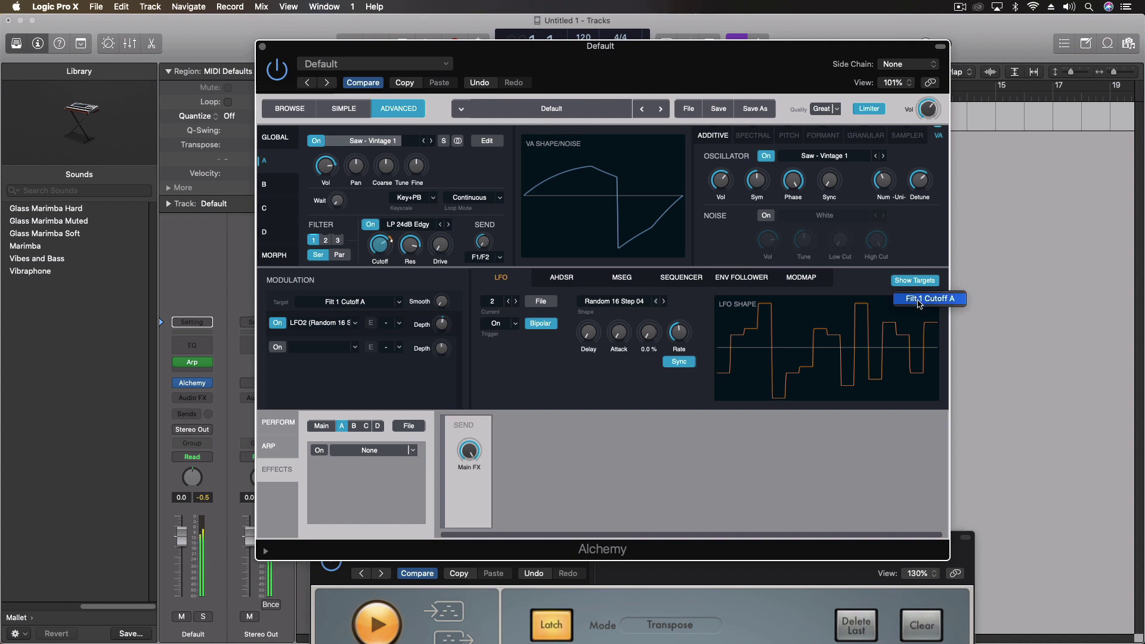
click(856, 282)
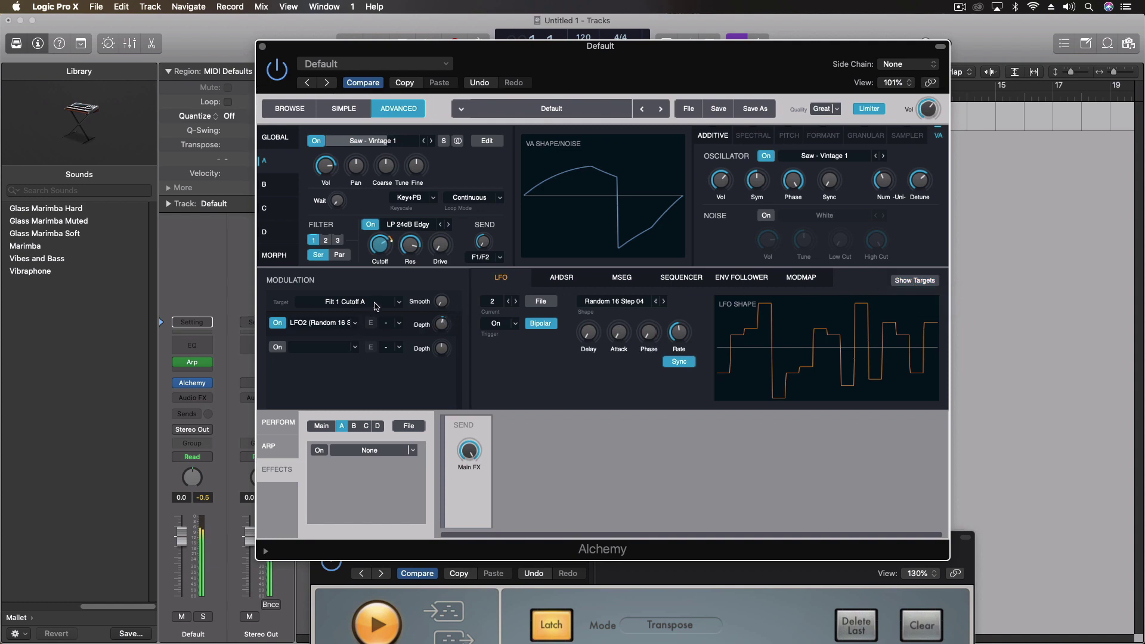
right_click(443, 325)
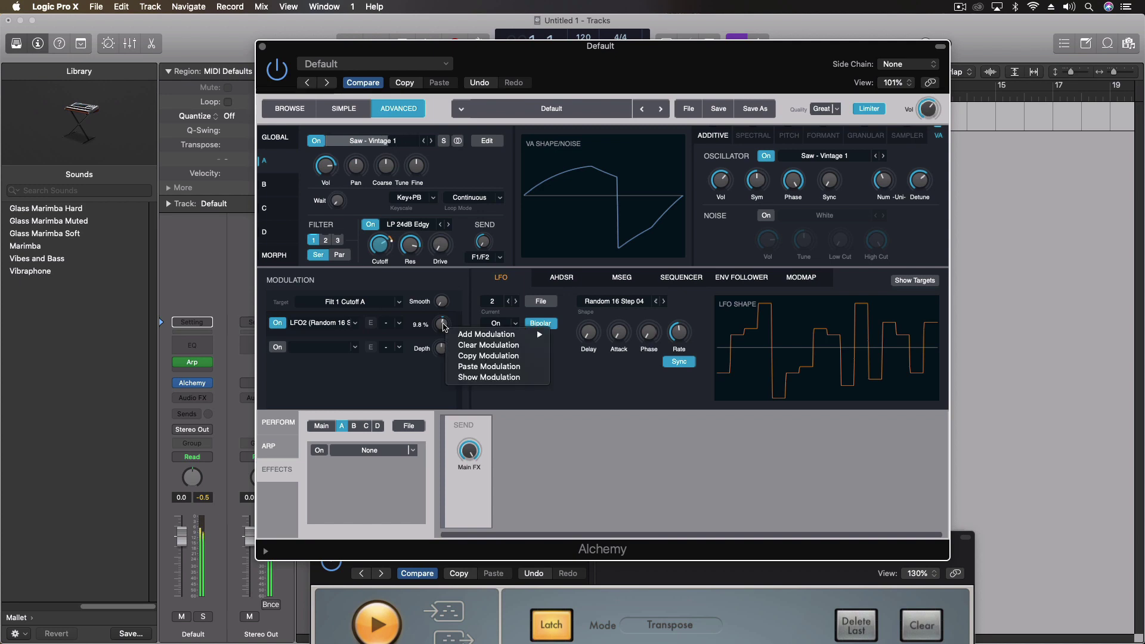
click(493, 378)
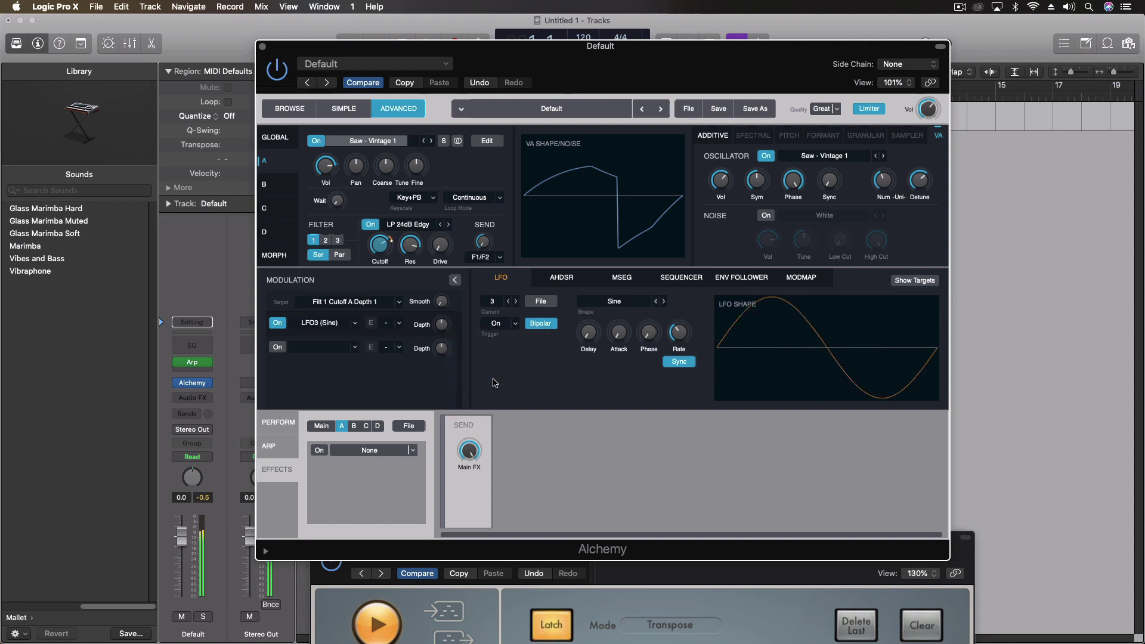
Set LFO3's modulation depth to about a third and change the LFO rate to 5/4.
drag(443, 329, 438, 253)
mouse_move(443, 328)
drag(443, 328, 446, 363)
mouse_move(445, 360)
mouse_move(680, 332)
drag(682, 333, 684, 353)
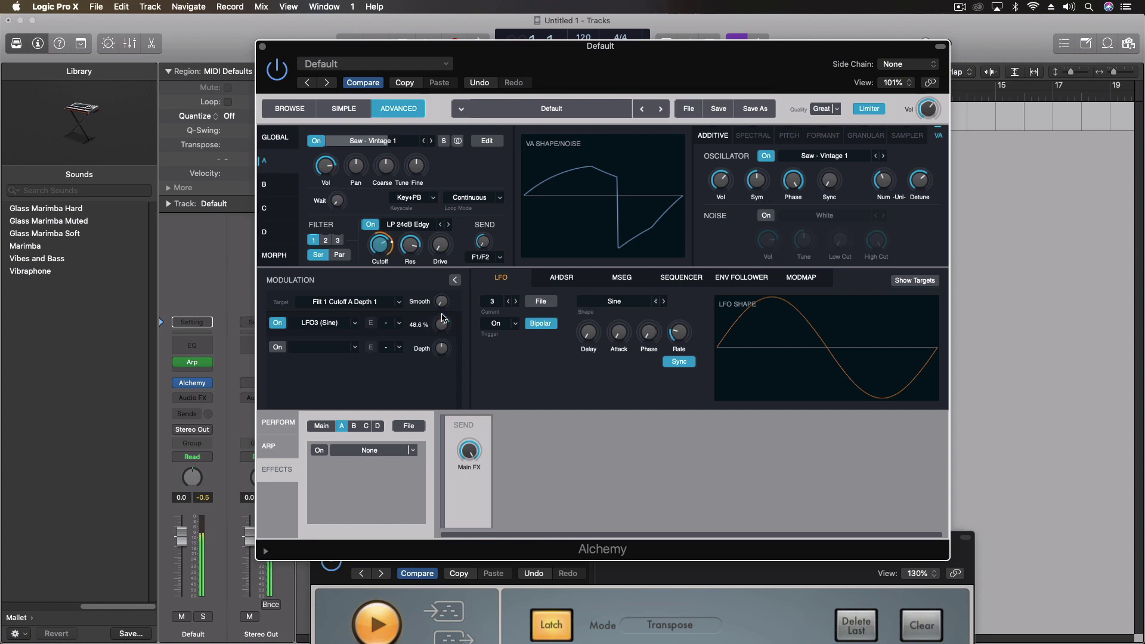
mouse_move(443, 306)
Reposition the Arpeggiator window and bring Alchemy back to the front.
click(538, 614)
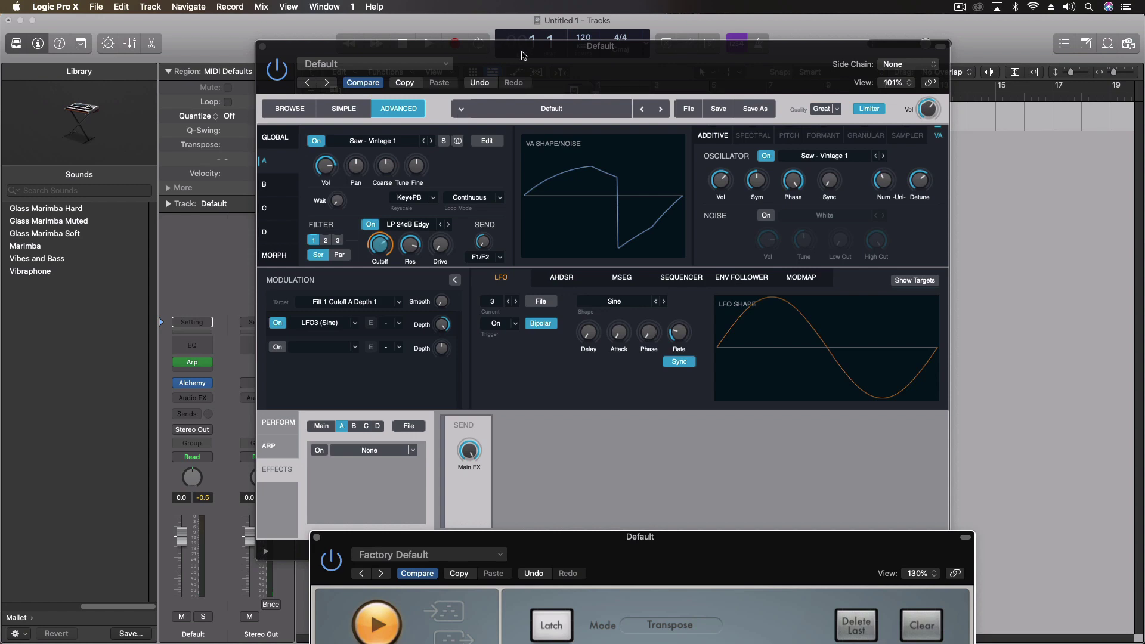
drag(433, 547, 565, 584)
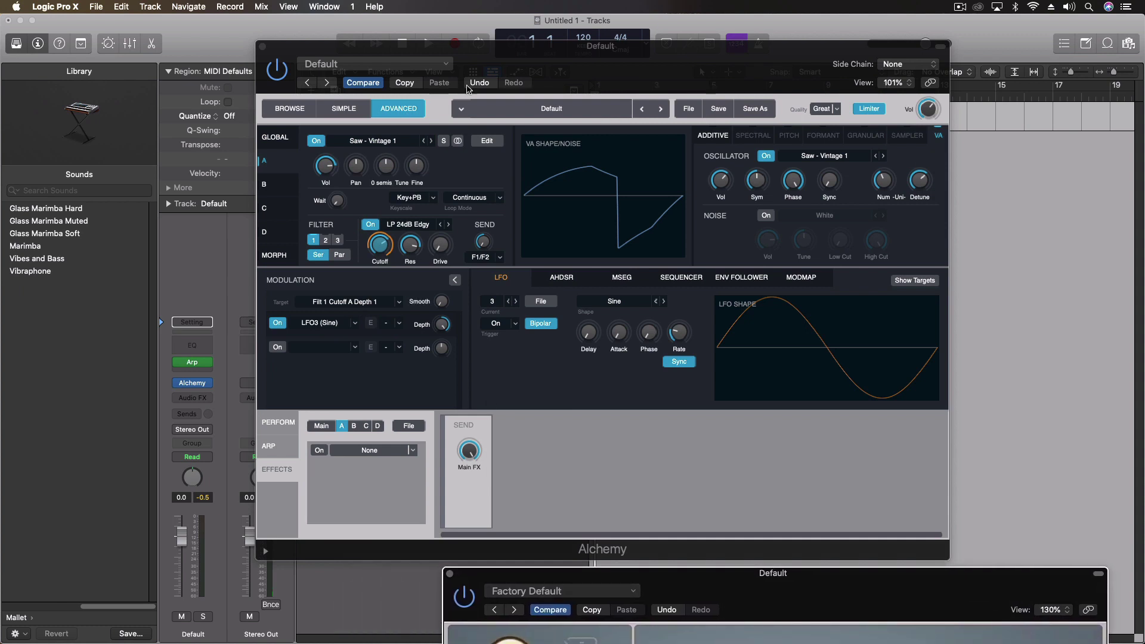
click(554, 78)
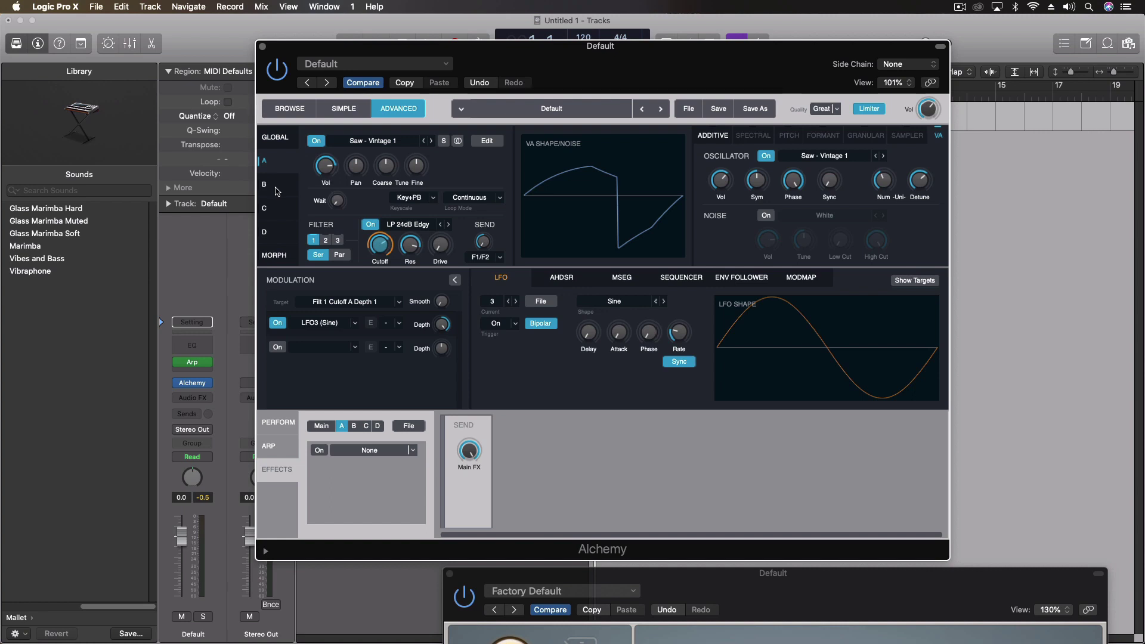
Give source B the Square - Vintage oscillator waveform.
click(276, 191)
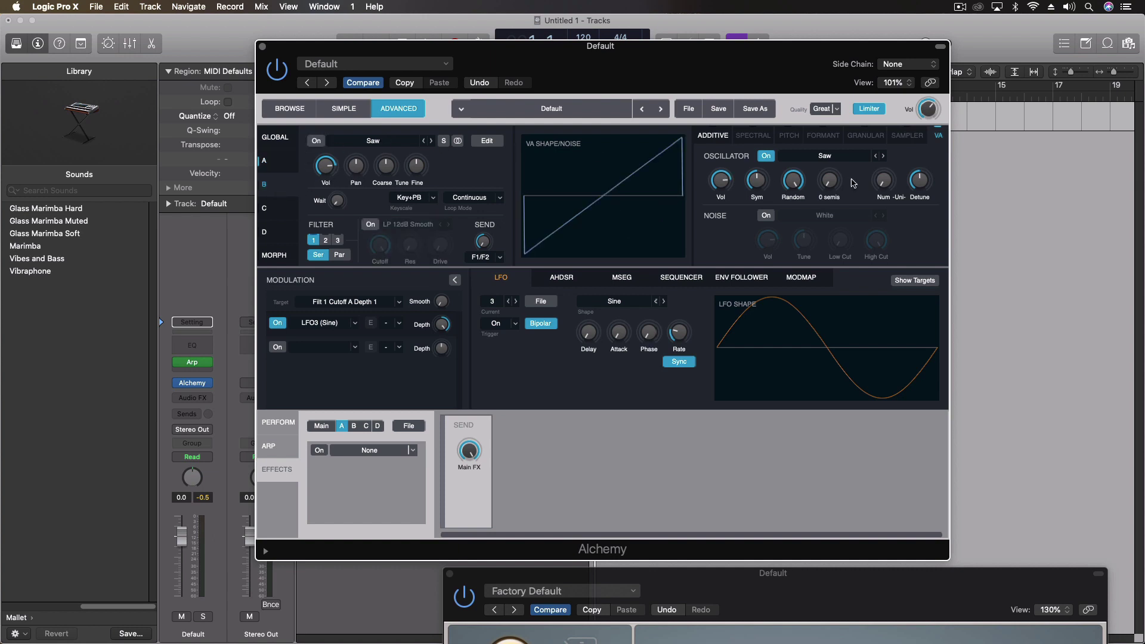
click(820, 156)
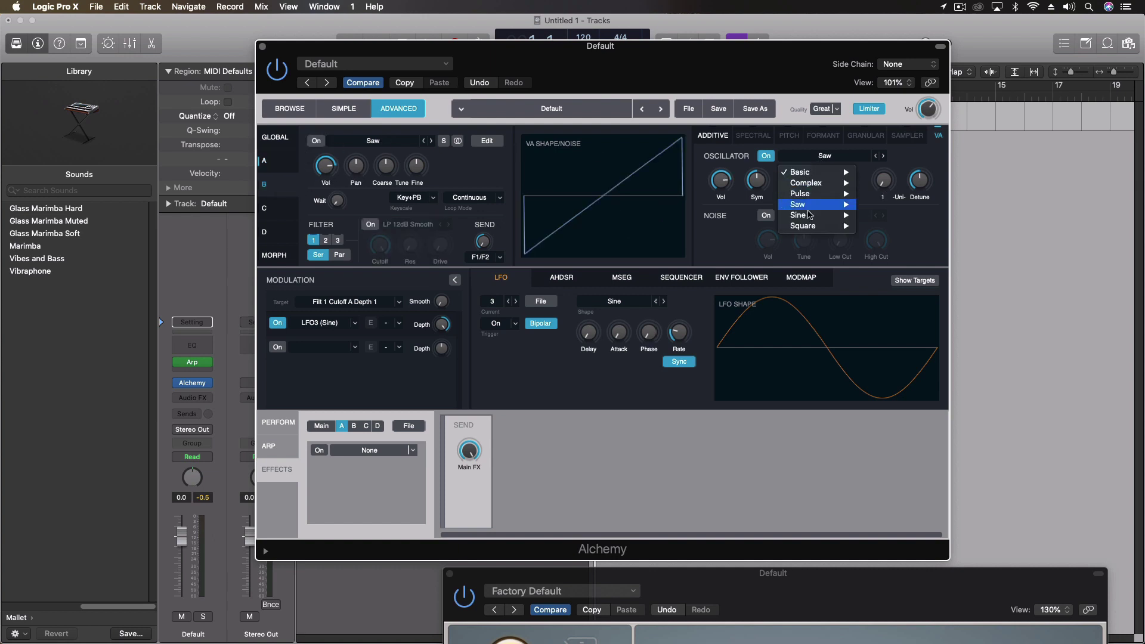
mouse_move(809, 226)
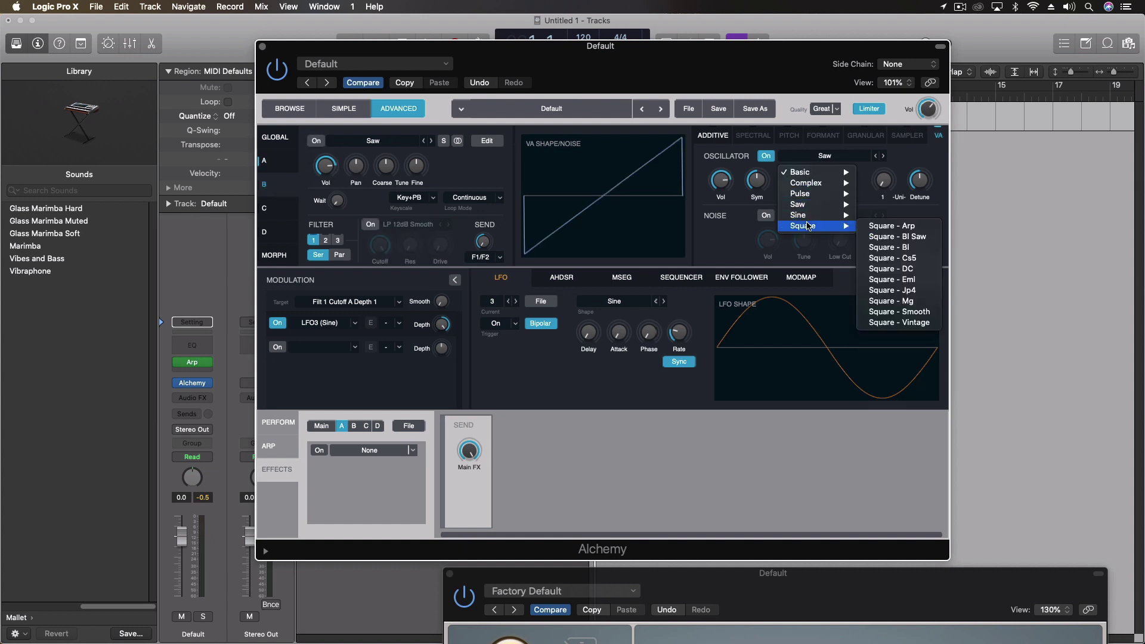
click(904, 325)
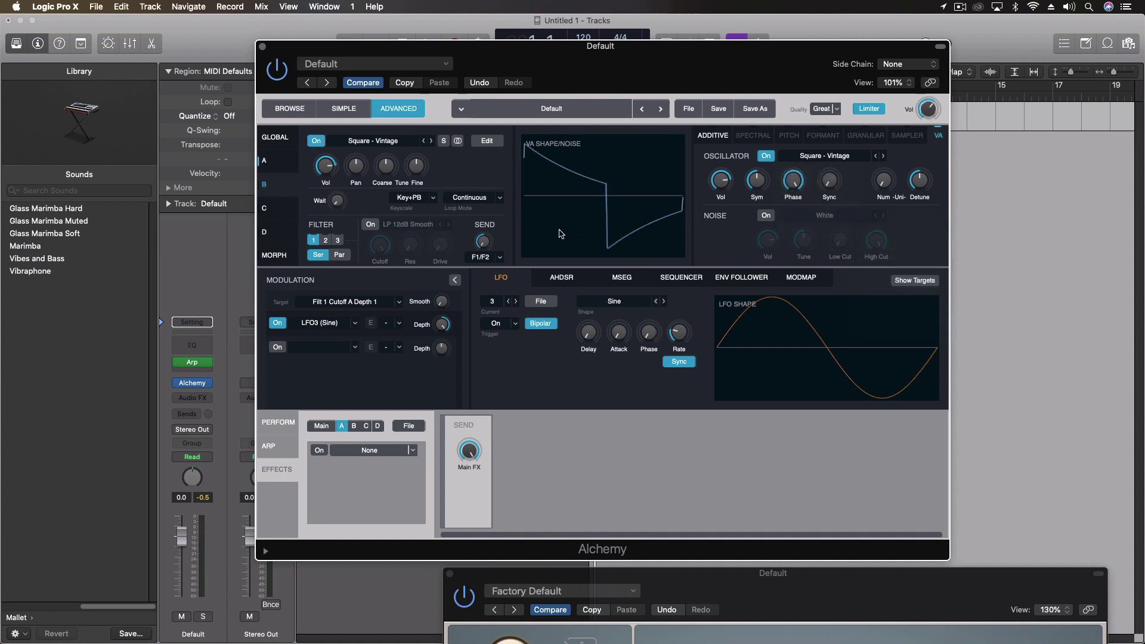
Switch source A off in the global view so source B plays alone.
click(271, 164)
click(271, 187)
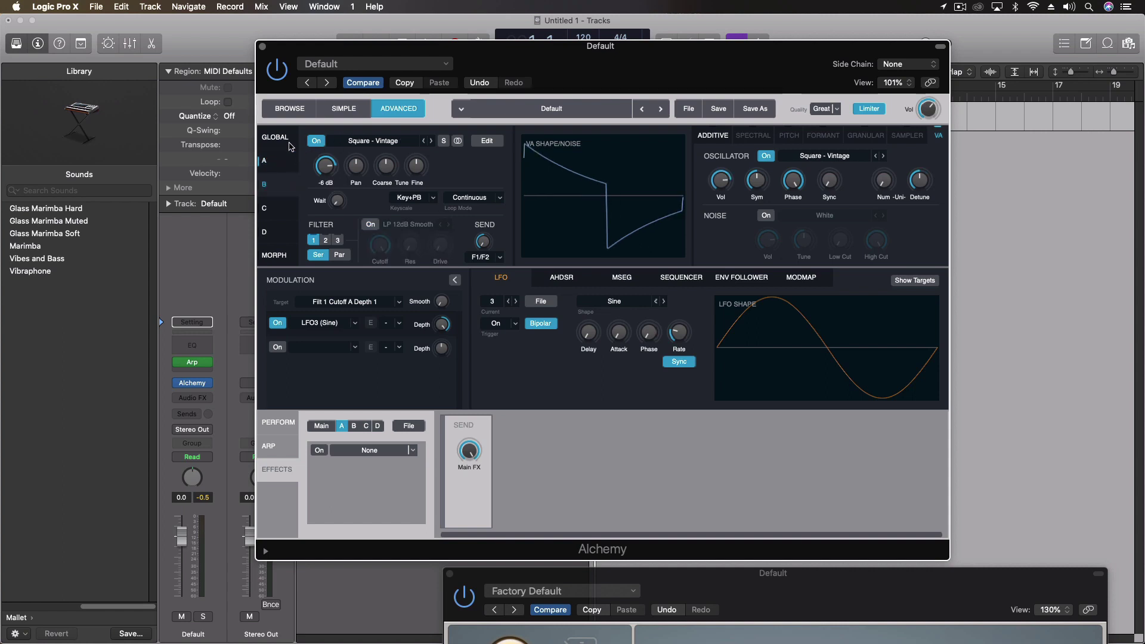
click(308, 196)
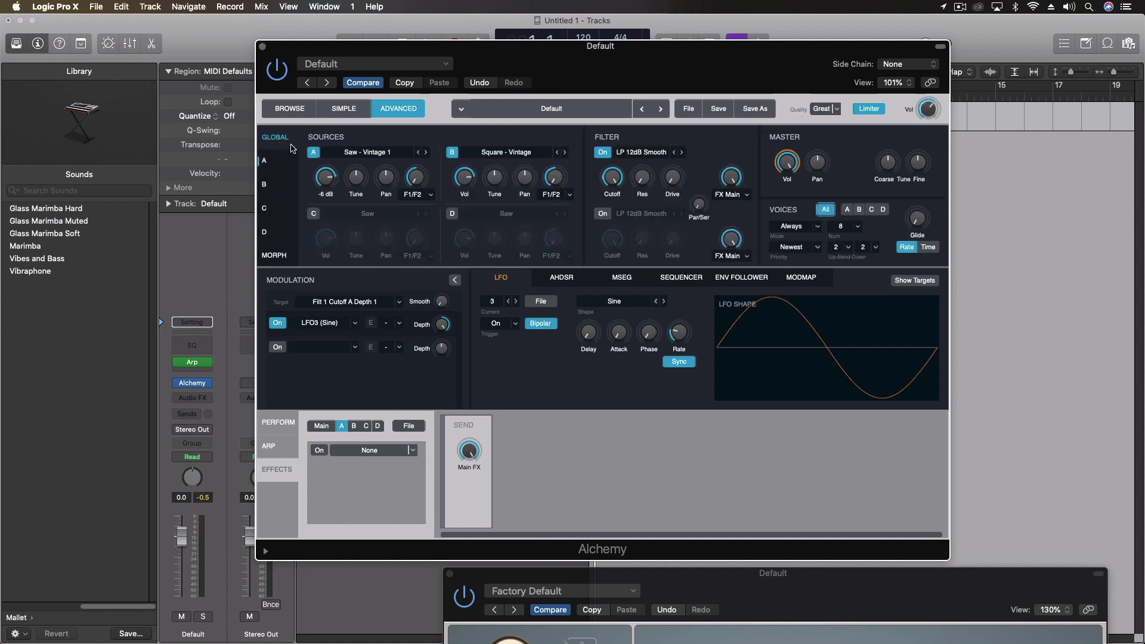
click(312, 153)
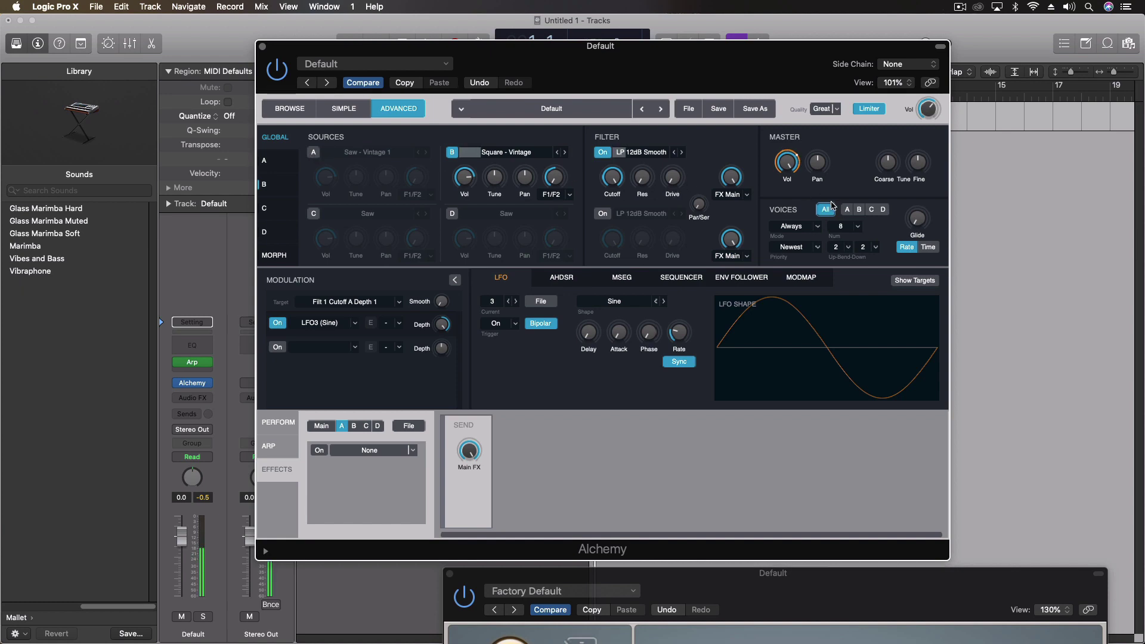
click(264, 184)
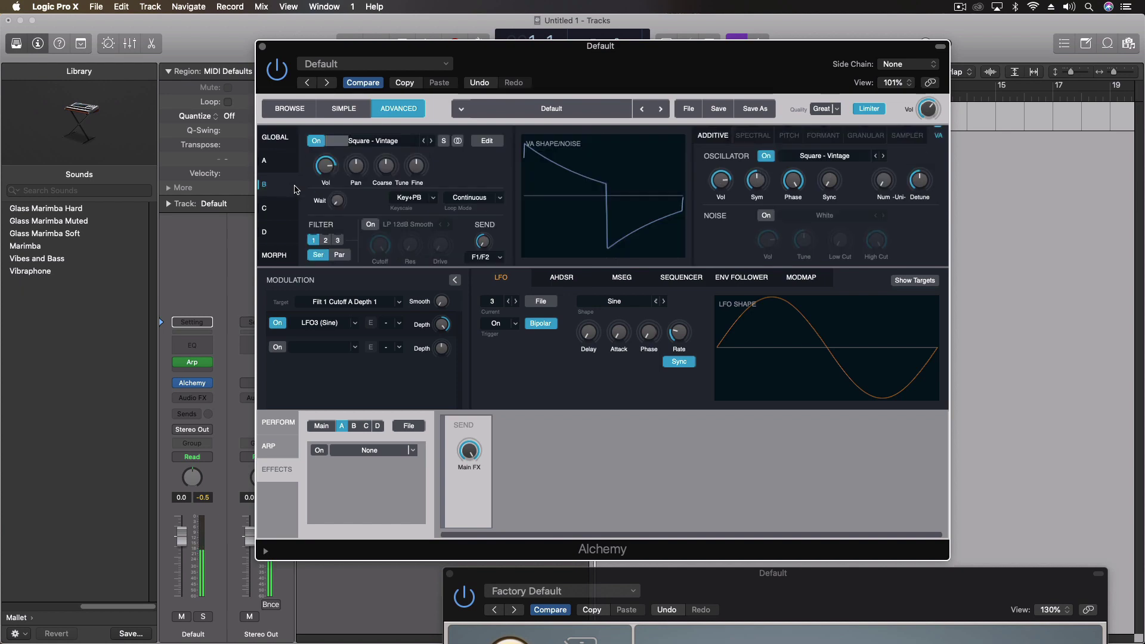
Lower source B's oscillator symmetry to about -40 %.
click(795, 182)
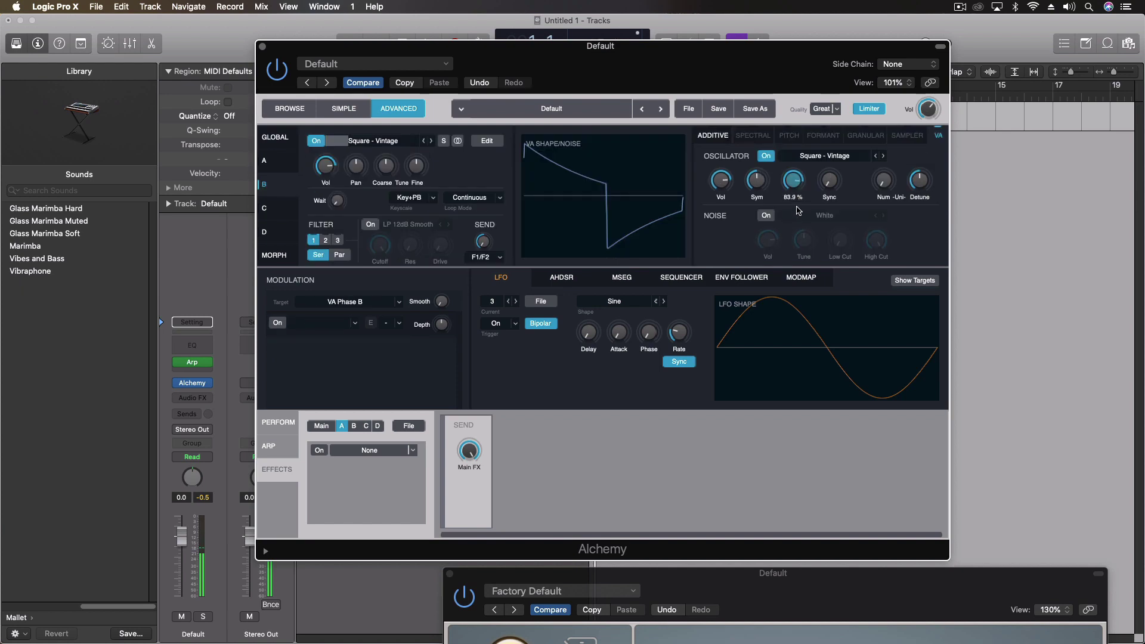
click(829, 180)
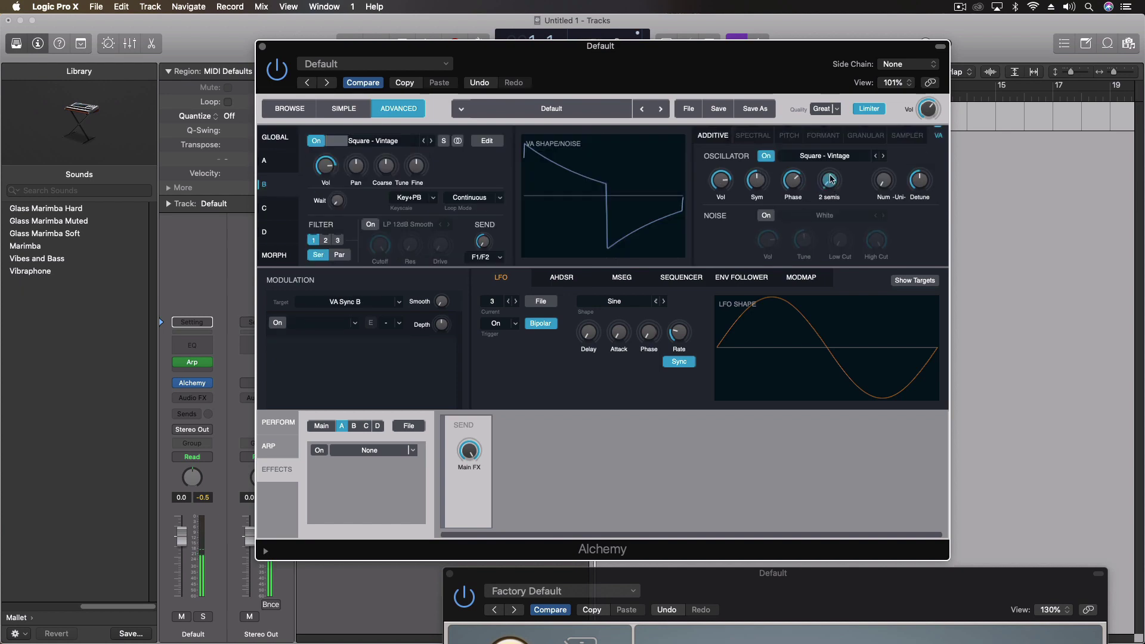
click(884, 178)
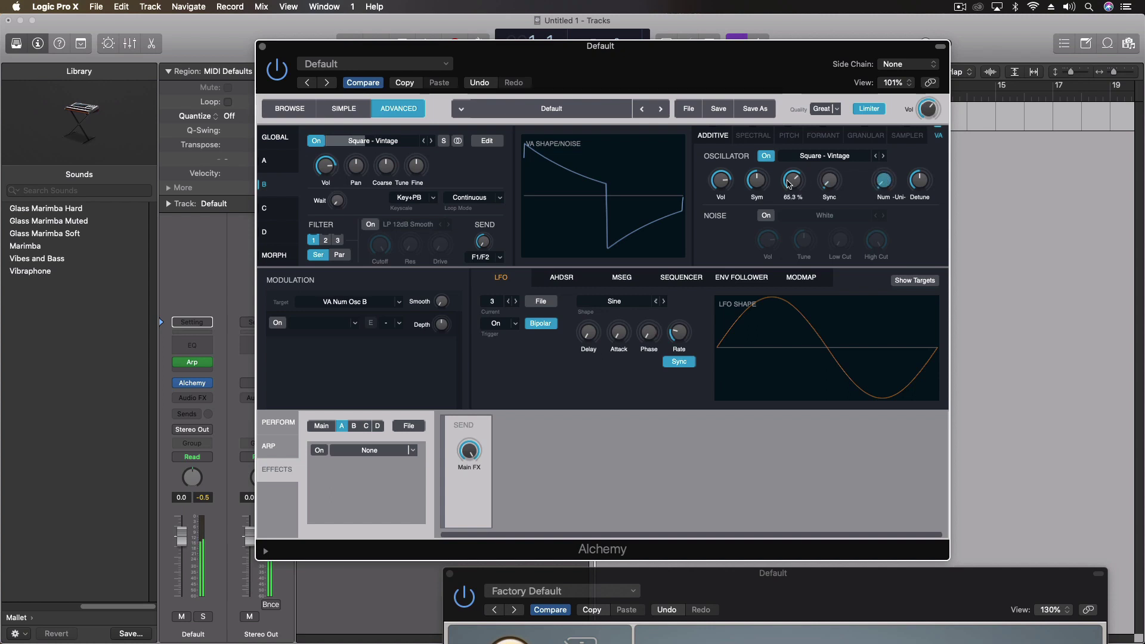
click(756, 177)
drag(755, 169, 753, 204)
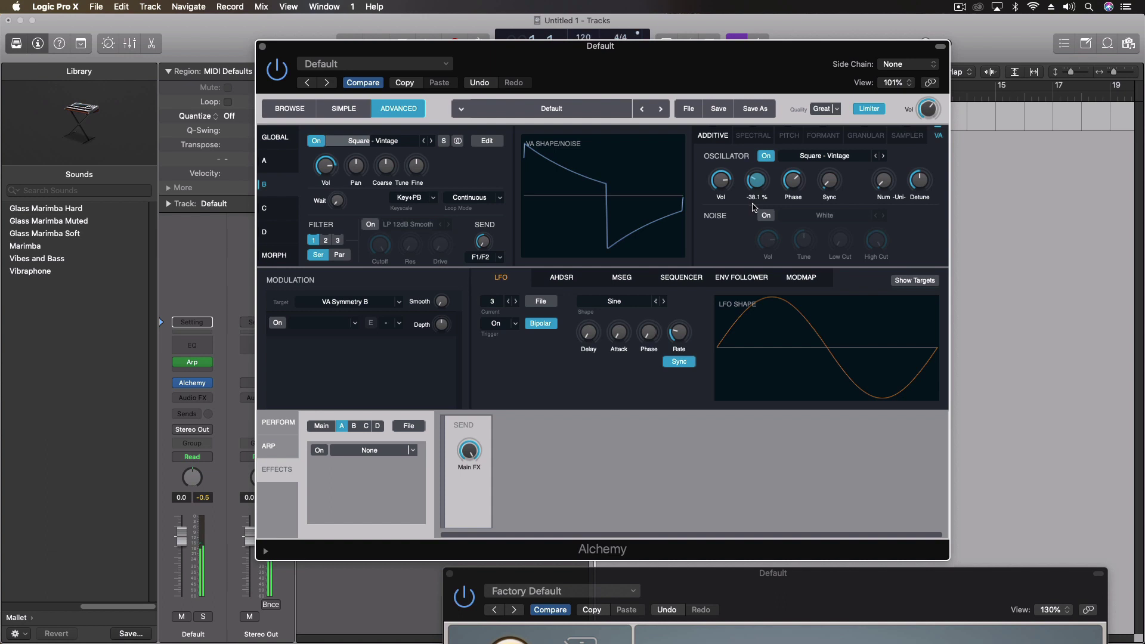
Turn on source B's LP 12dB Smooth filter.
click(371, 224)
click(379, 245)
click(409, 244)
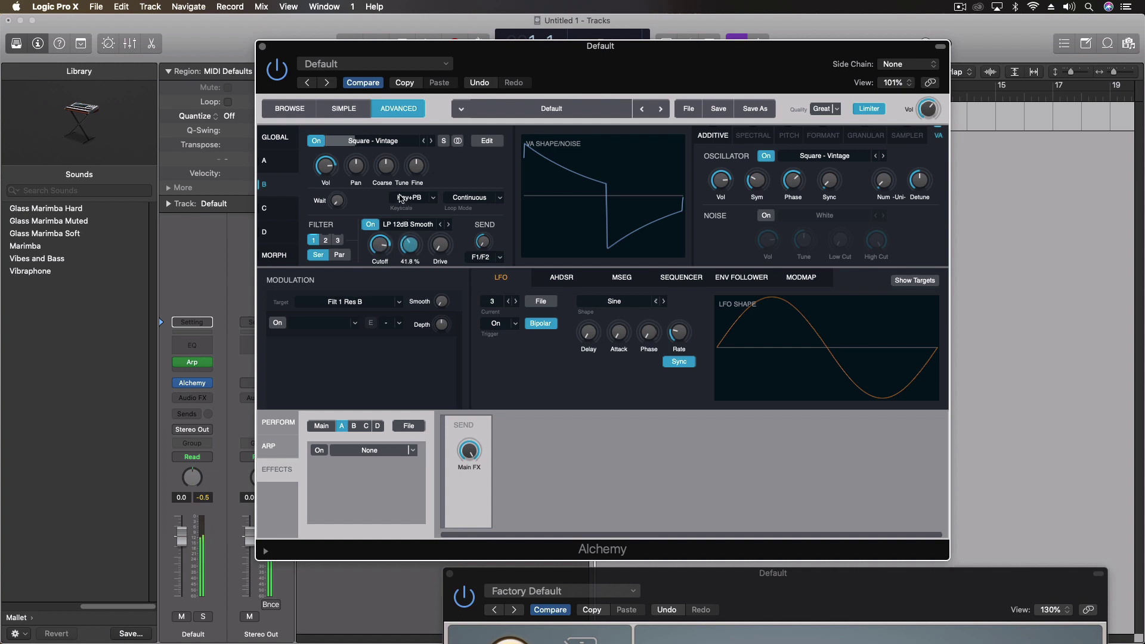
click(440, 244)
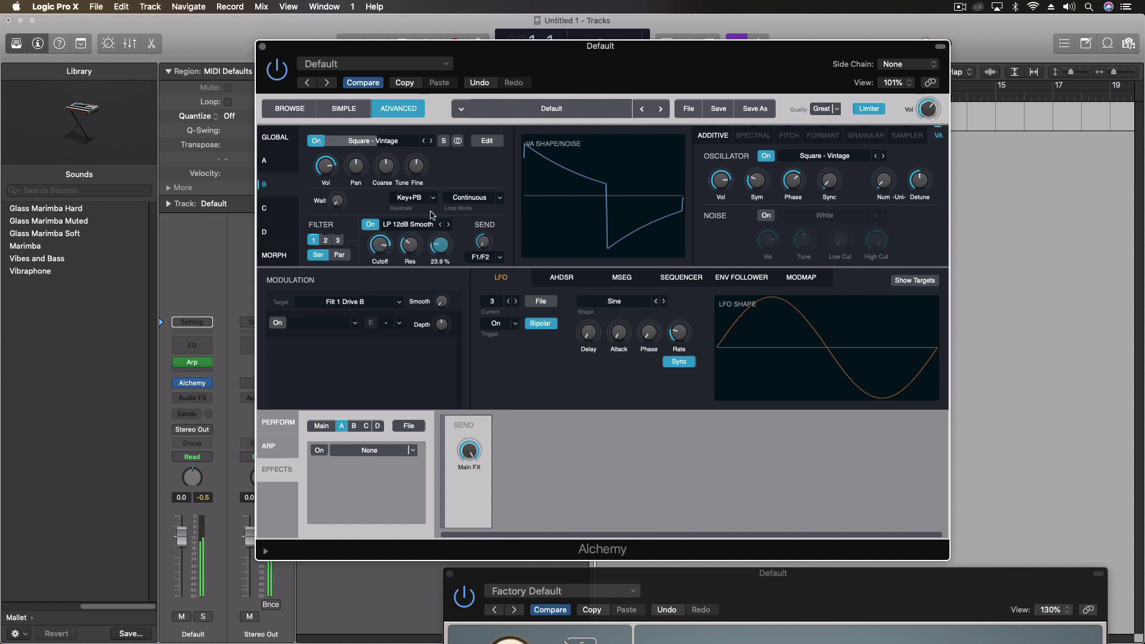
Turn source A back on and return to source B's settings.
click(264, 160)
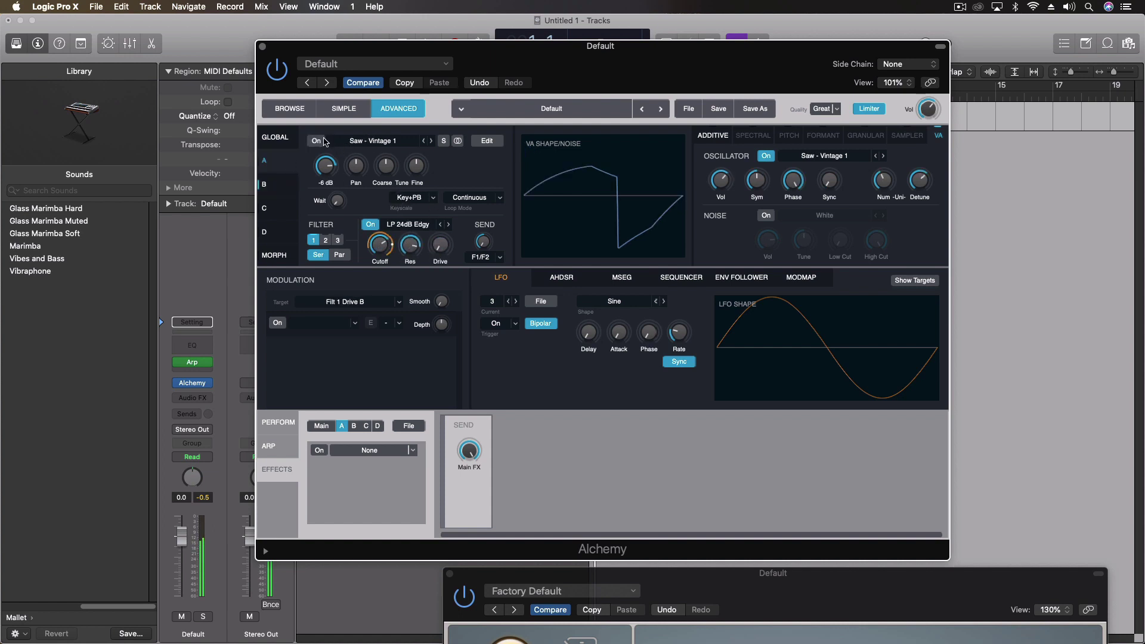
click(323, 141)
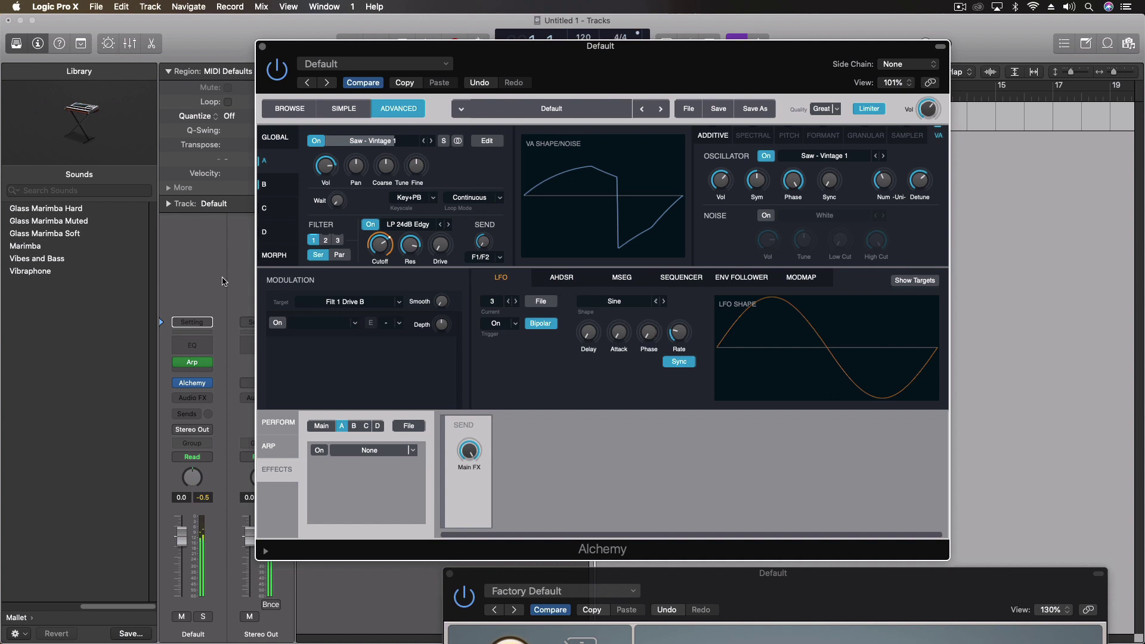
click(278, 189)
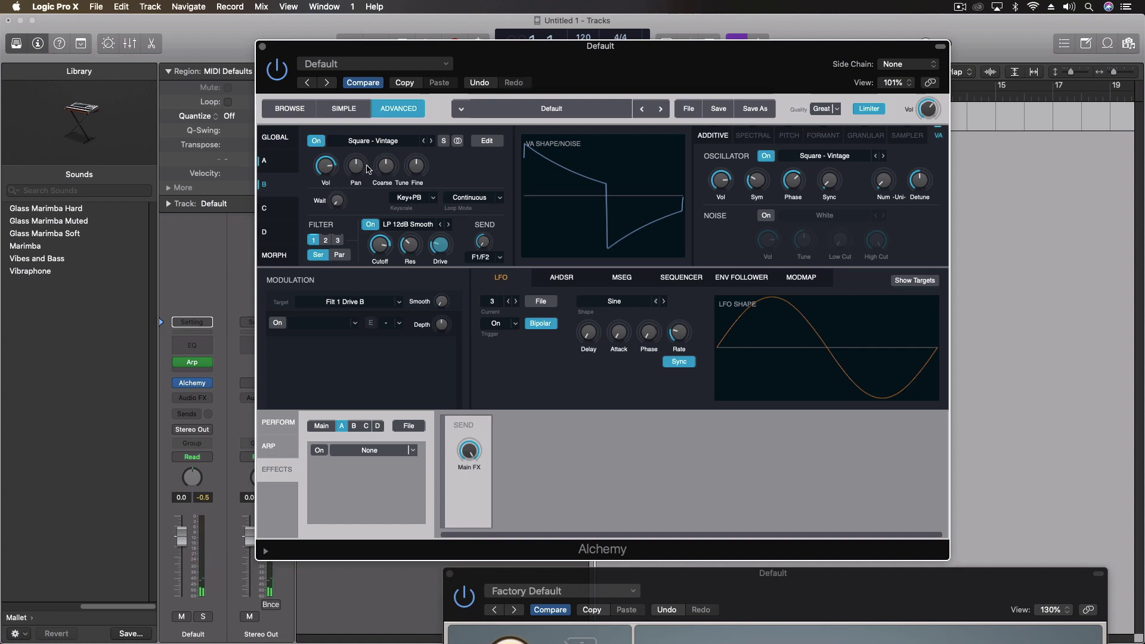
click(275, 255)
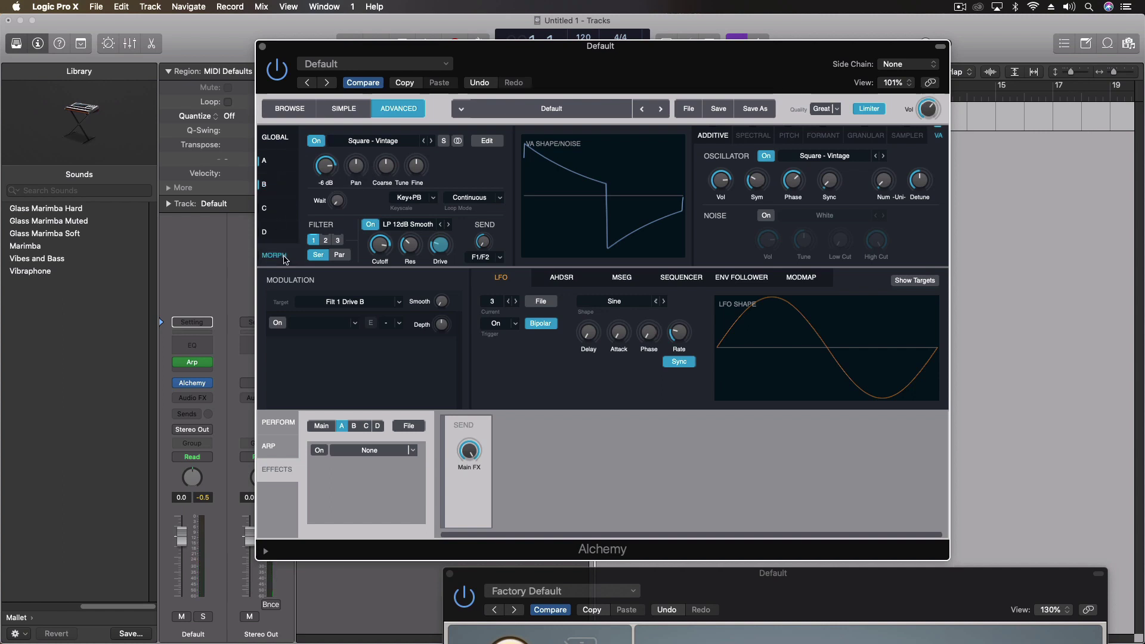
click(284, 181)
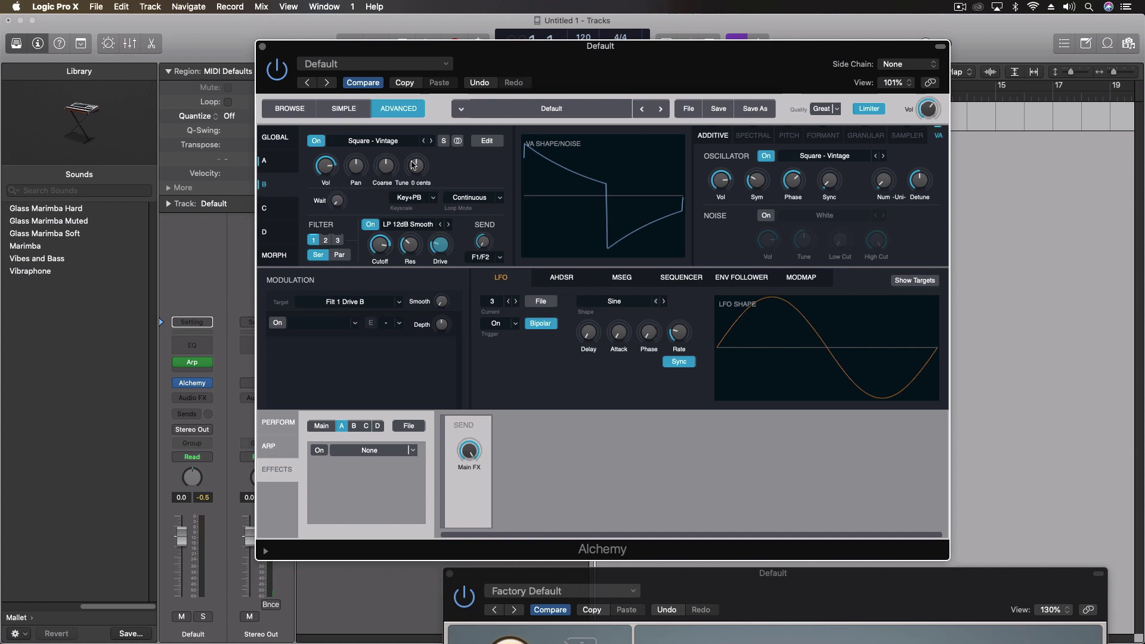
Tune source B's coarse pitch down to -7 semitones.
drag(386, 165, 390, 192)
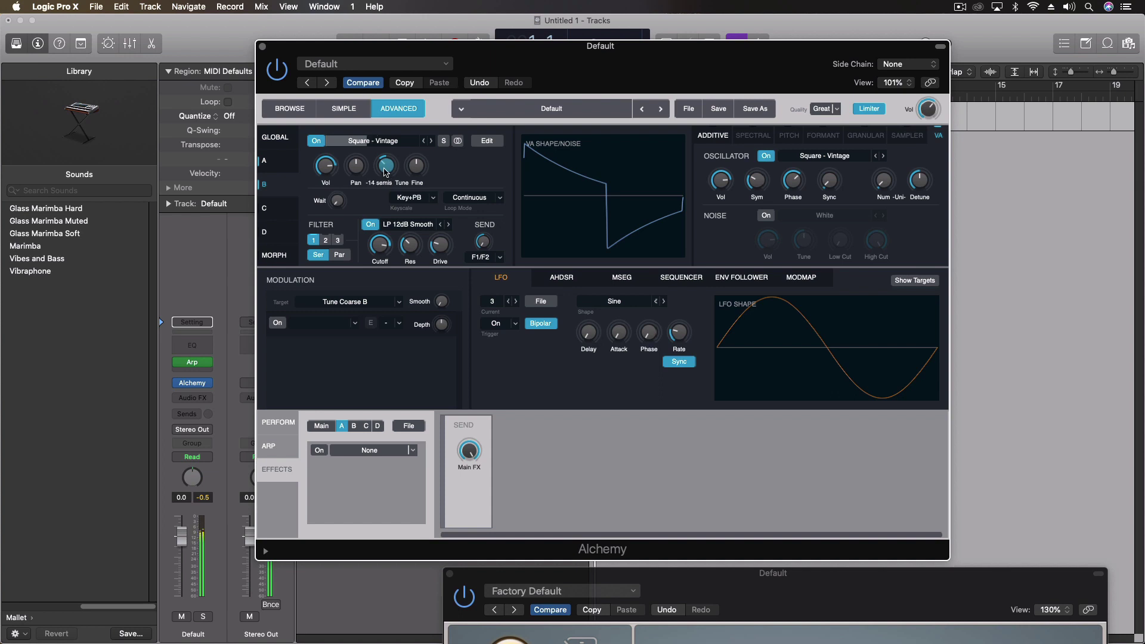
drag(384, 172, 385, 166)
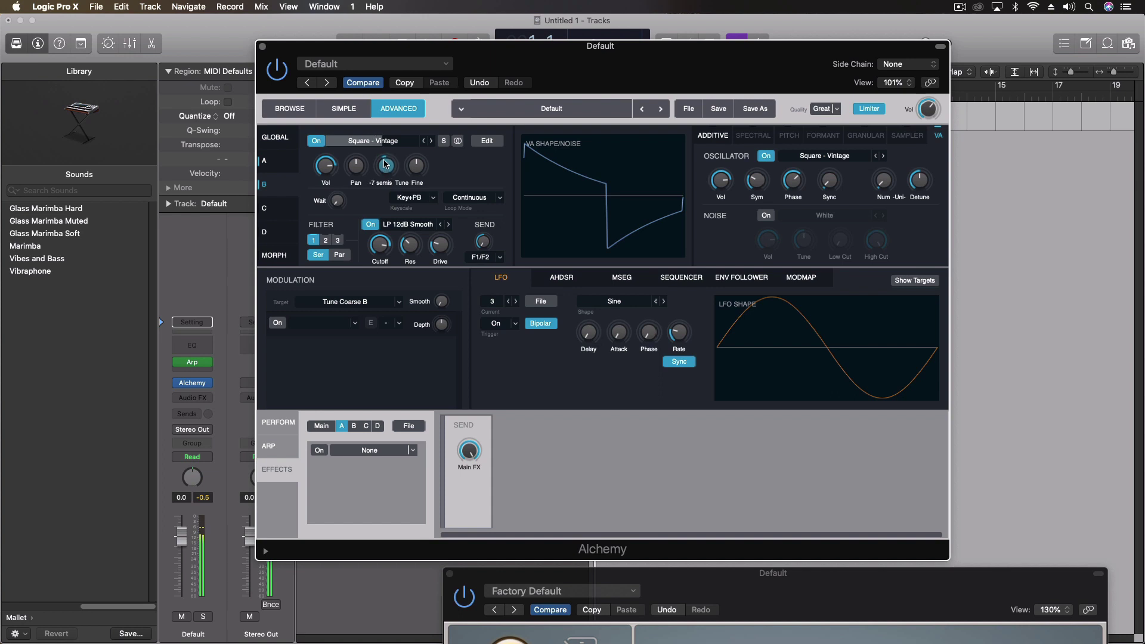